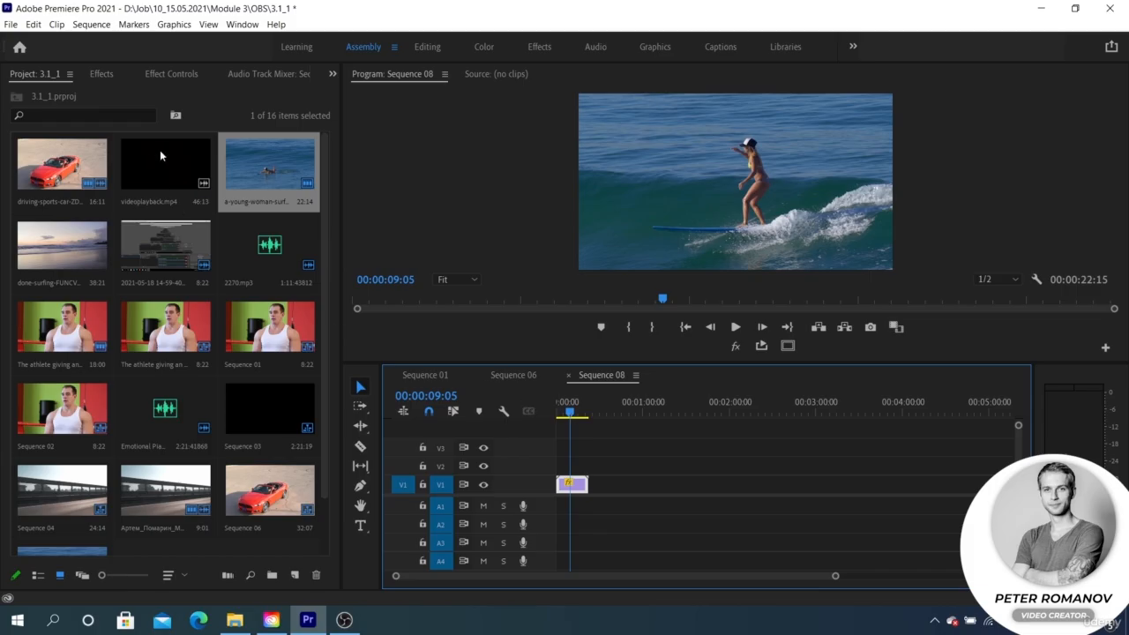
Step: Apply the Fast Blur effect to the surfing clip in Sequence 08 with Blurriness 158 and Repeat Edge Pixels enabled
{"action": "left_click", "coordinate": [106, 76]}
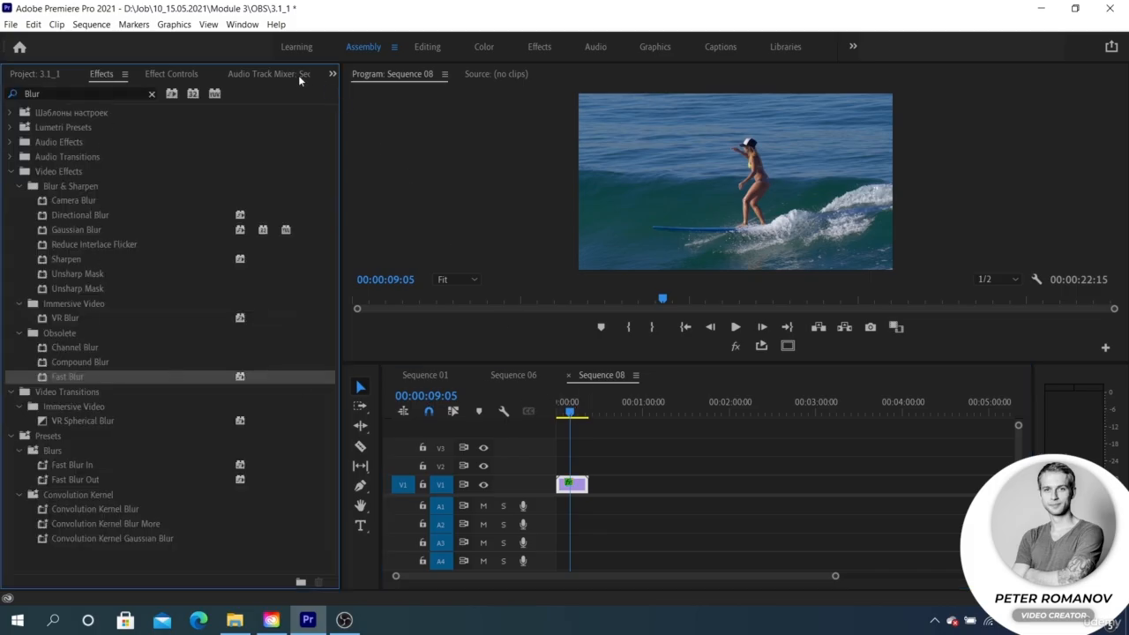
{"action": "left_click", "coordinate": [165, 73]}
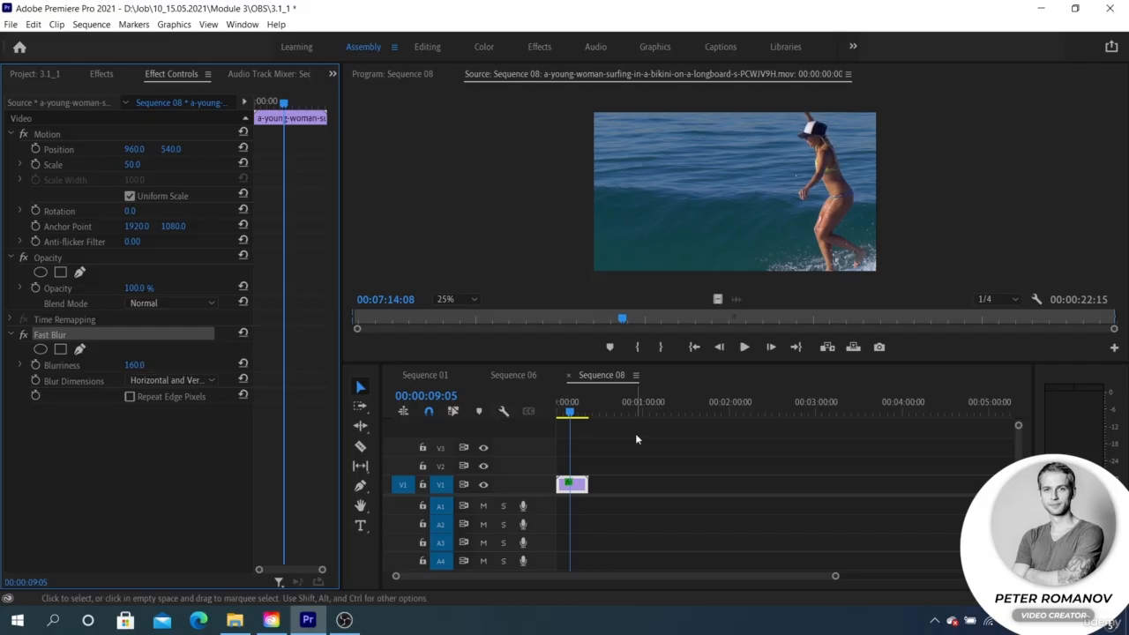
{"action": "left_click", "coordinate": [635, 433]}
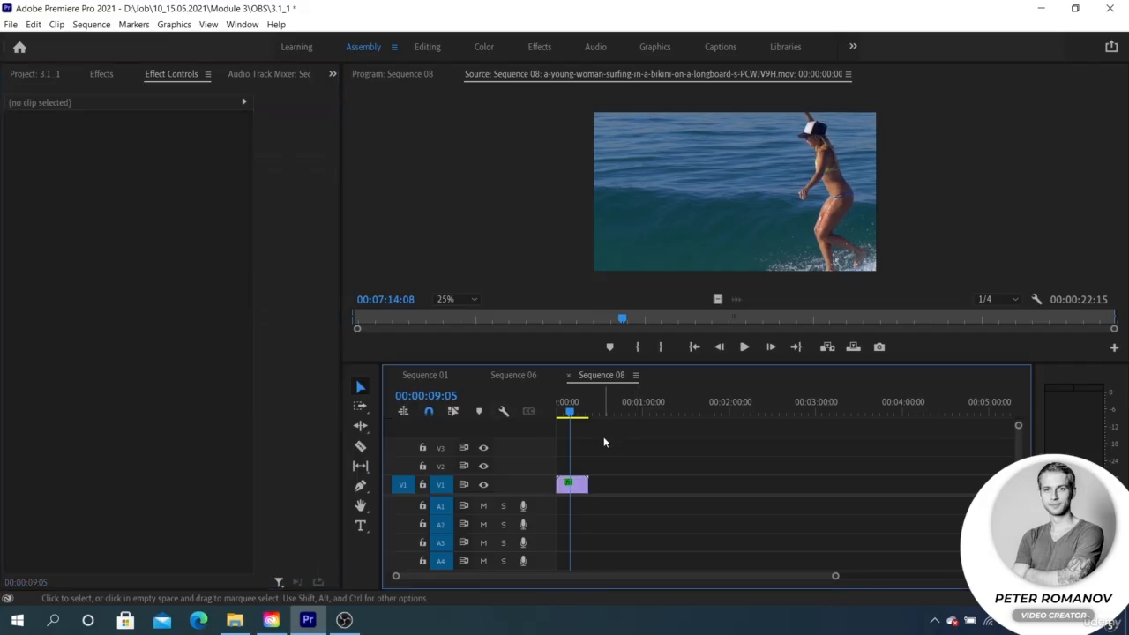
{"action": "left_click", "coordinate": [508, 378]}
{"action": "left_click", "coordinate": [595, 373]}
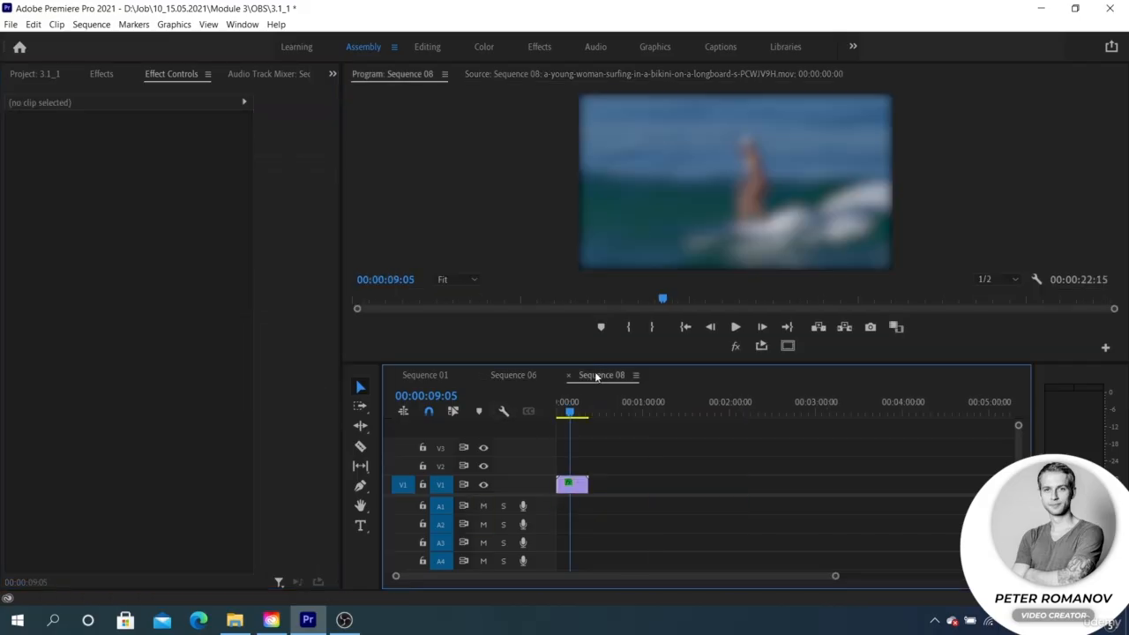
{"action": "left_click", "coordinate": [580, 488]}
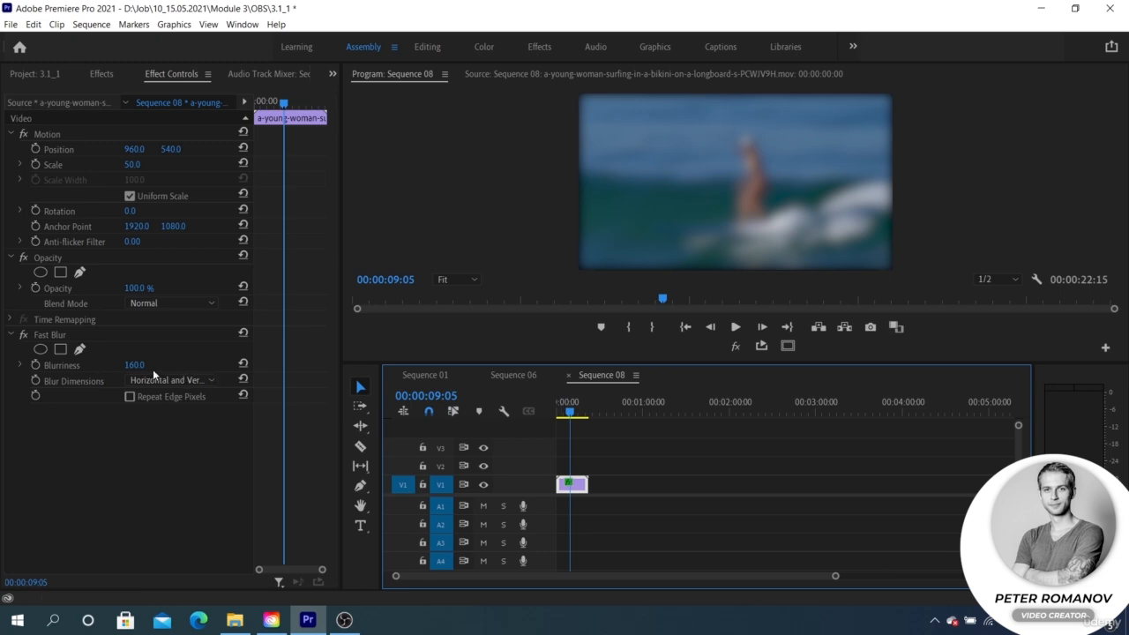
{"action": "left_click", "coordinate": [130, 397]}
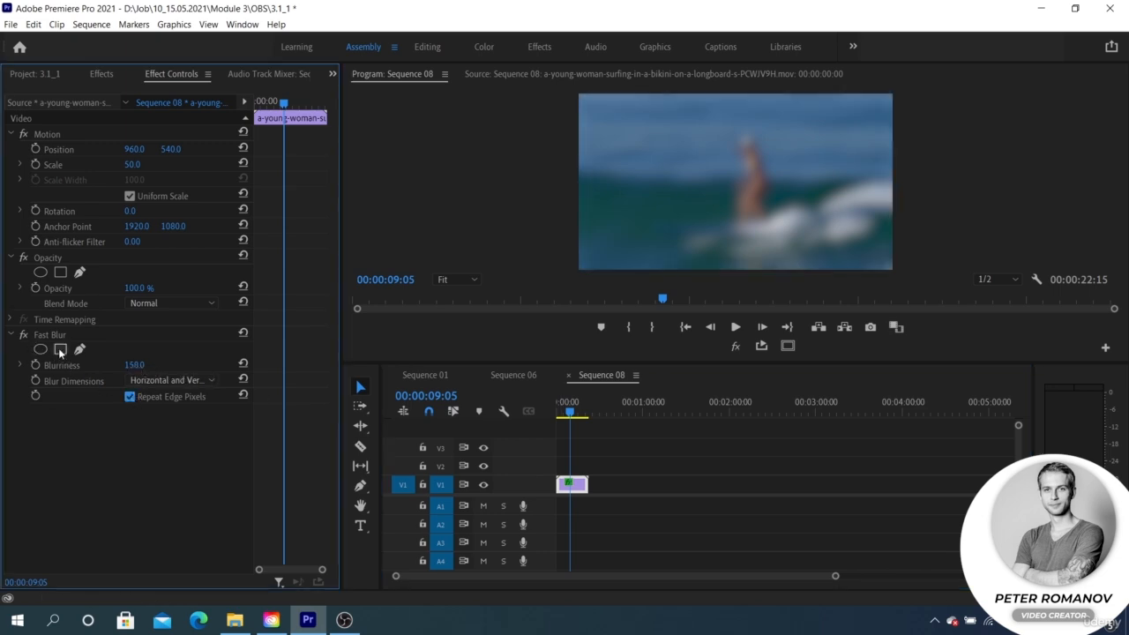
Step: Add a rectangular mask to the Fast Blur effect and move it over the surfer
{"action": "left_click", "coordinate": [60, 350]}
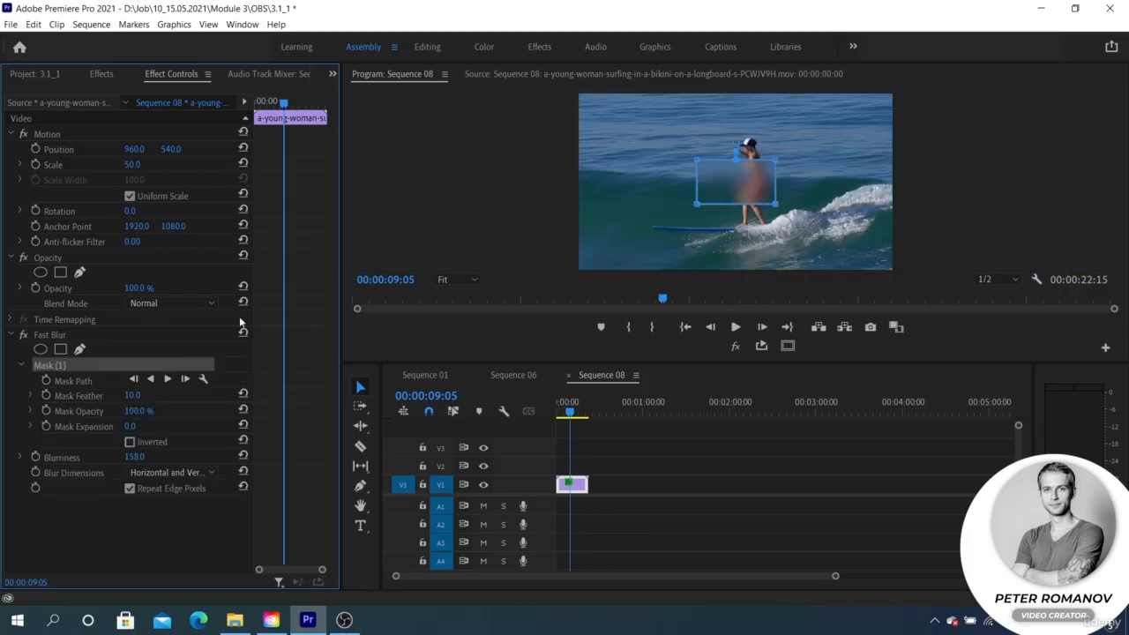
{"action": "left_click", "coordinate": [709, 186]}
{"action": "left_click_drag", "start_coordinate": [709, 186], "coordinate": [743, 190]}
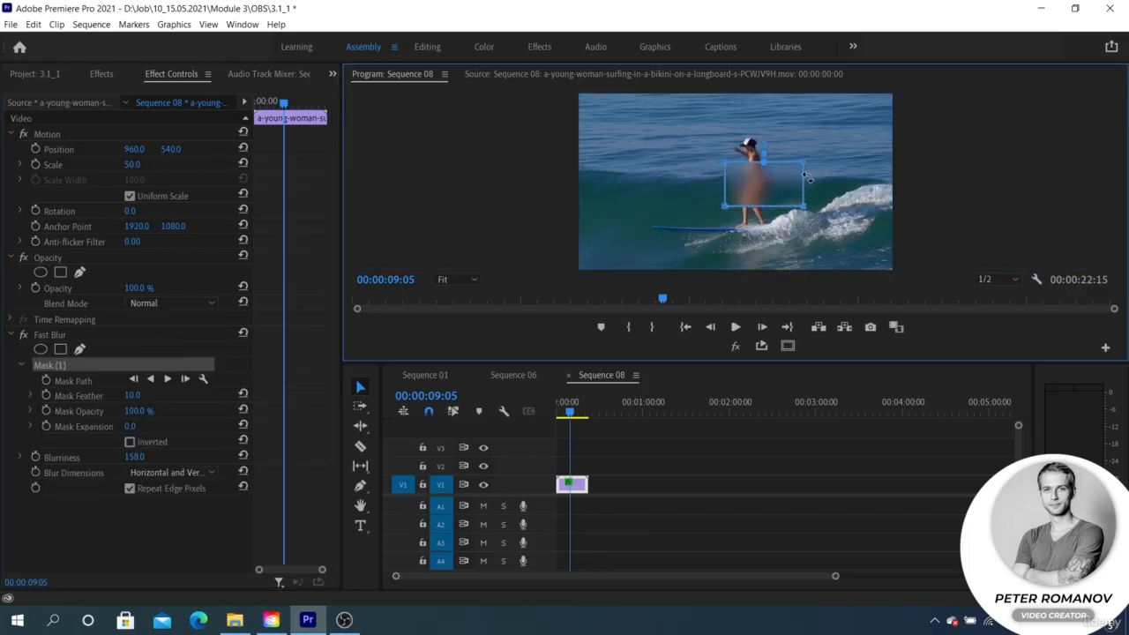
Step: Reshape the rectangular mask into a larger rounded outline around the surfer by moving, adding and curving its points
{"action": "left_click_drag", "start_coordinate": [803, 162], "coordinate": [836, 124]}
{"action": "left_click_drag", "start_coordinate": [802, 205], "coordinate": [808, 223]}
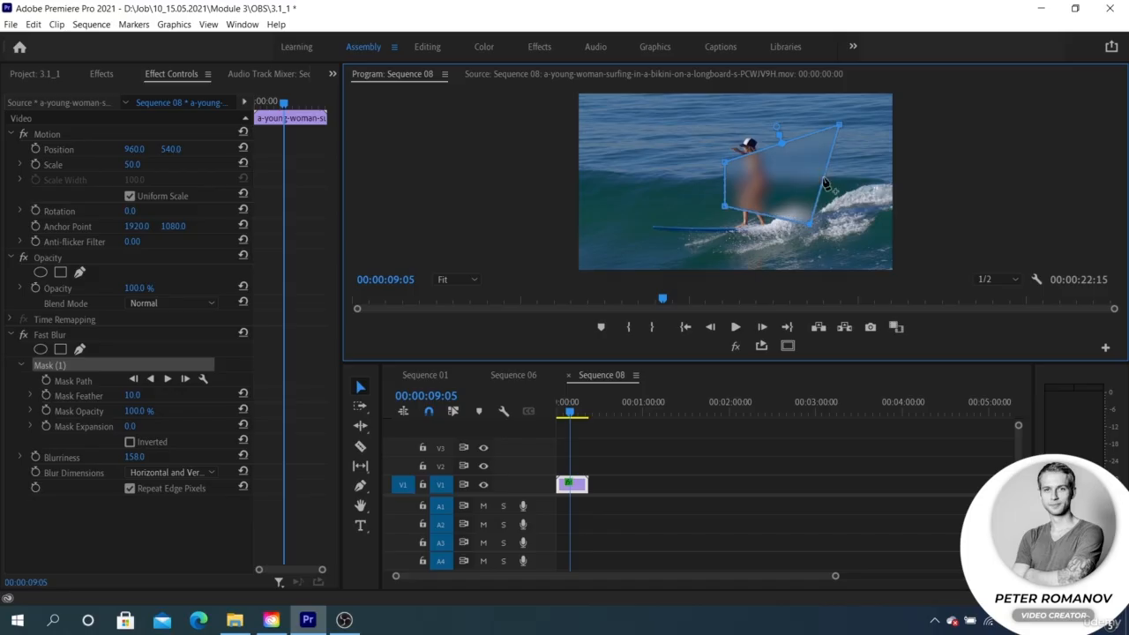
{"action": "left_click_drag", "start_coordinate": [825, 183], "coordinate": [867, 180]}
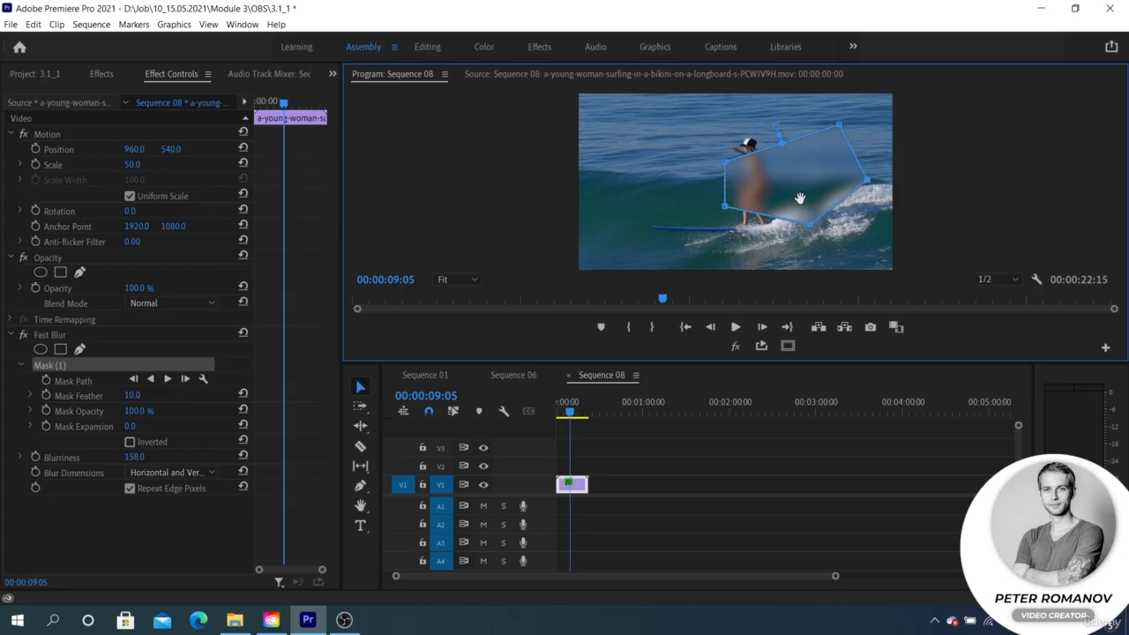
{"action": "left_click_drag", "start_coordinate": [764, 216], "coordinate": [752, 241]}
{"action": "key", "text": "ctrl+z"}
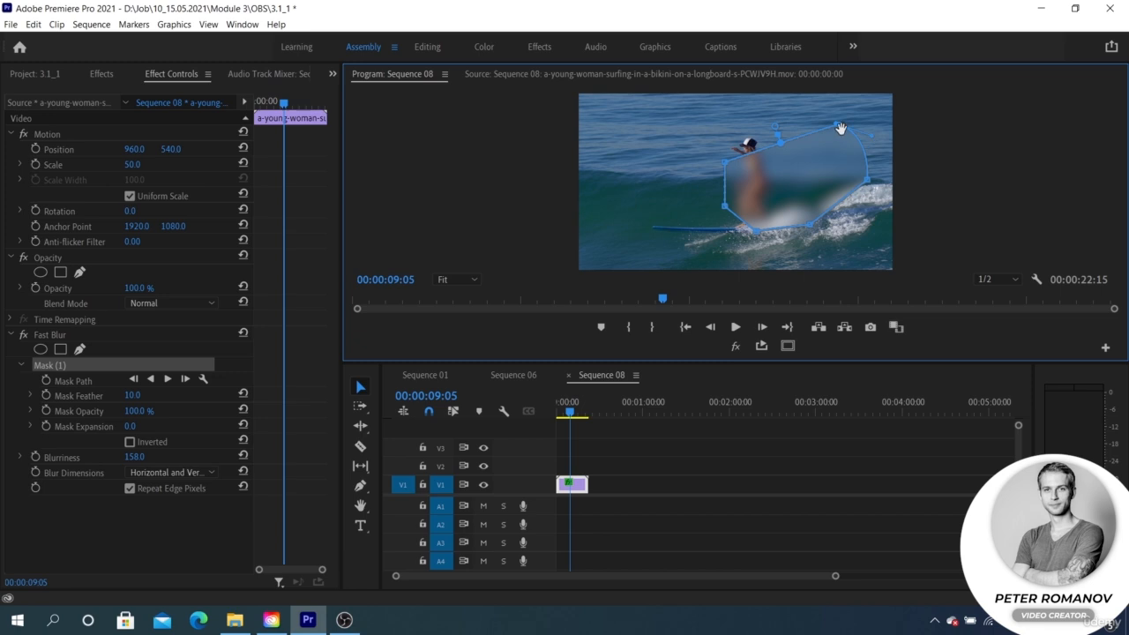
{"action": "left_click_drag", "start_coordinate": [841, 128], "coordinate": [773, 103]}
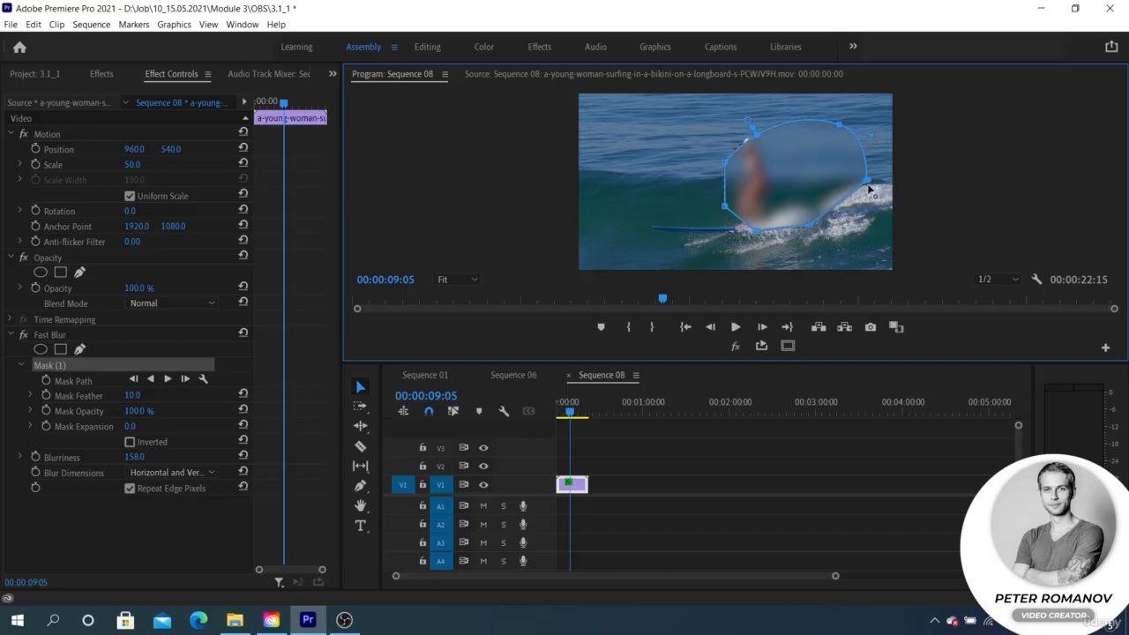
{"action": "left_click_drag", "start_coordinate": [867, 181], "coordinate": [890, 156]}
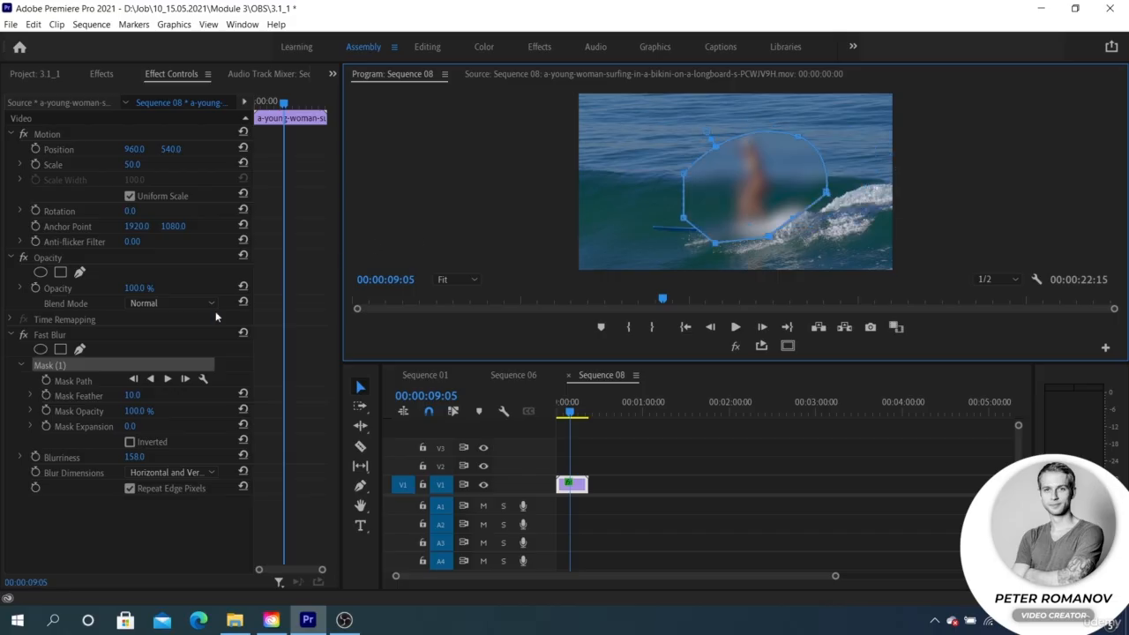
Step: Replace Fast Blur's existing mask with a new free-form pen mask and set Blurriness to 0
{"action": "left_click", "coordinate": [155, 359]}
{"action": "key", "text": "Delete"}
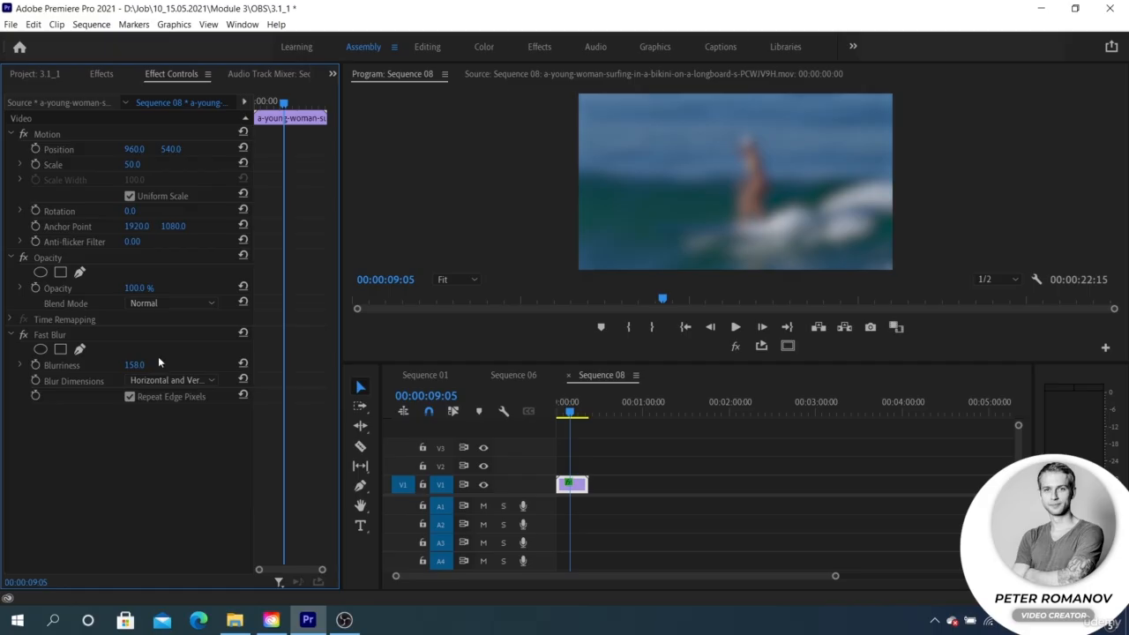
{"action": "left_click", "coordinate": [79, 350]}
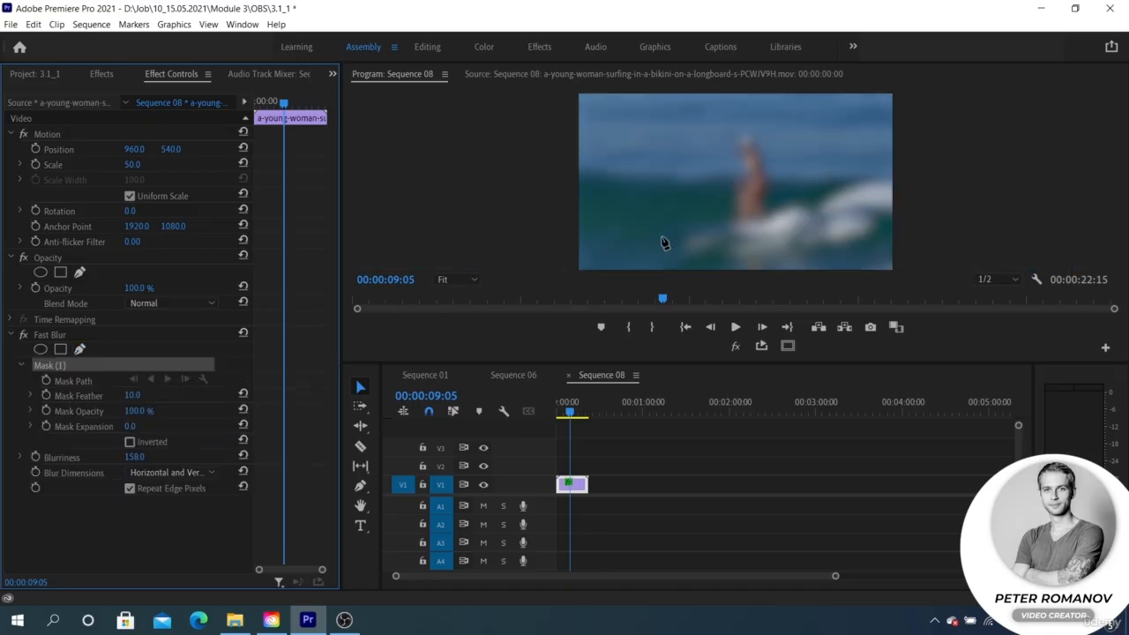
{"action": "left_click", "coordinate": [133, 457]}
{"action": "type", "text": "30"}
{"action": "key", "text": "Return"}
{"action": "left_click_drag", "start_coordinate": [133, 457], "coordinate": [107, 457]}
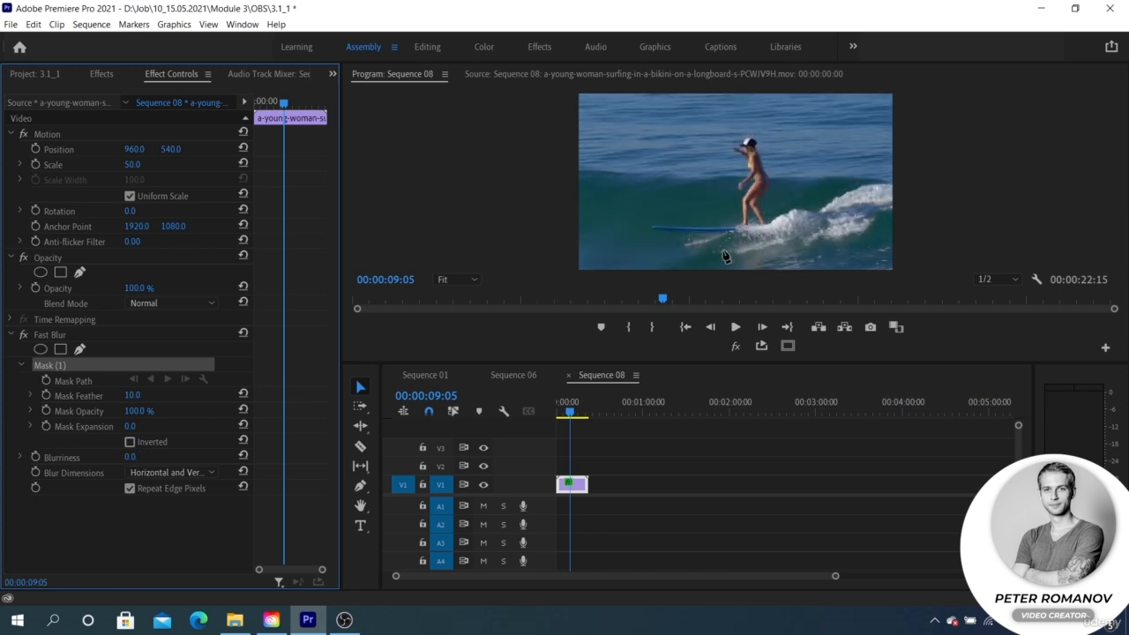
Step: At 00:00:07:16, outline the surfer's whole body with a closed pen mask, viewing the frame enlarged
{"action": "left_click_drag", "start_coordinate": [575, 417], "coordinate": [567, 412]}
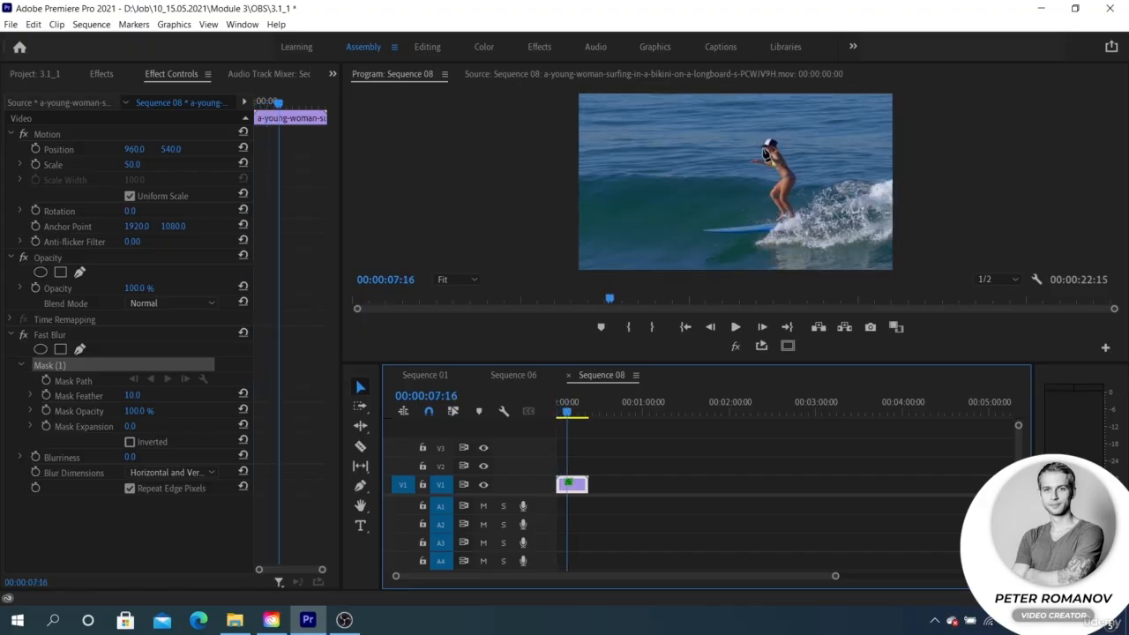
{"action": "left_click", "coordinate": [768, 155]}
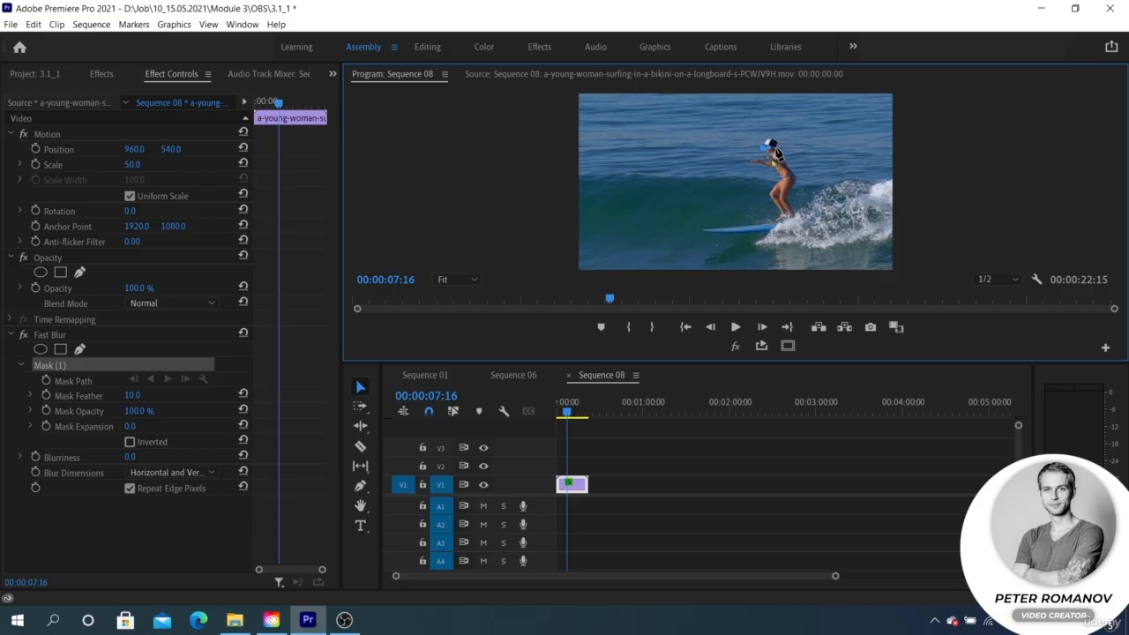
{"action": "left_click", "coordinate": [467, 280]}
{"action": "left_click", "coordinate": [458, 346]}
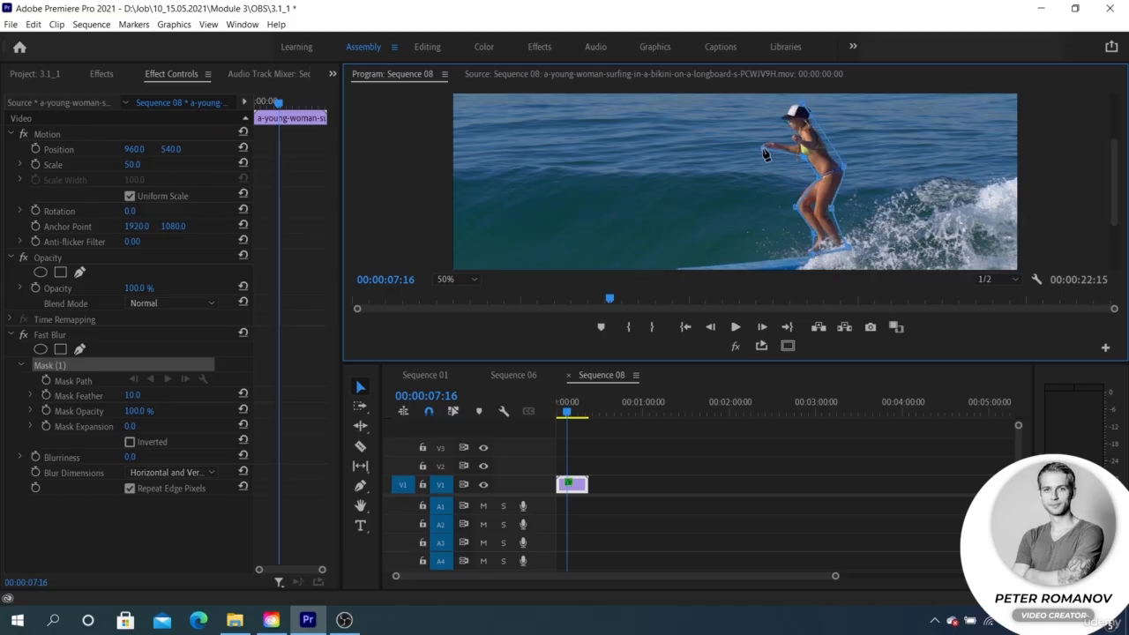
{"action": "left_click", "coordinate": [766, 145]}
{"action": "left_click", "coordinate": [795, 142]}
{"action": "left_click", "coordinate": [783, 112]}
{"action": "left_click", "coordinate": [809, 105]}
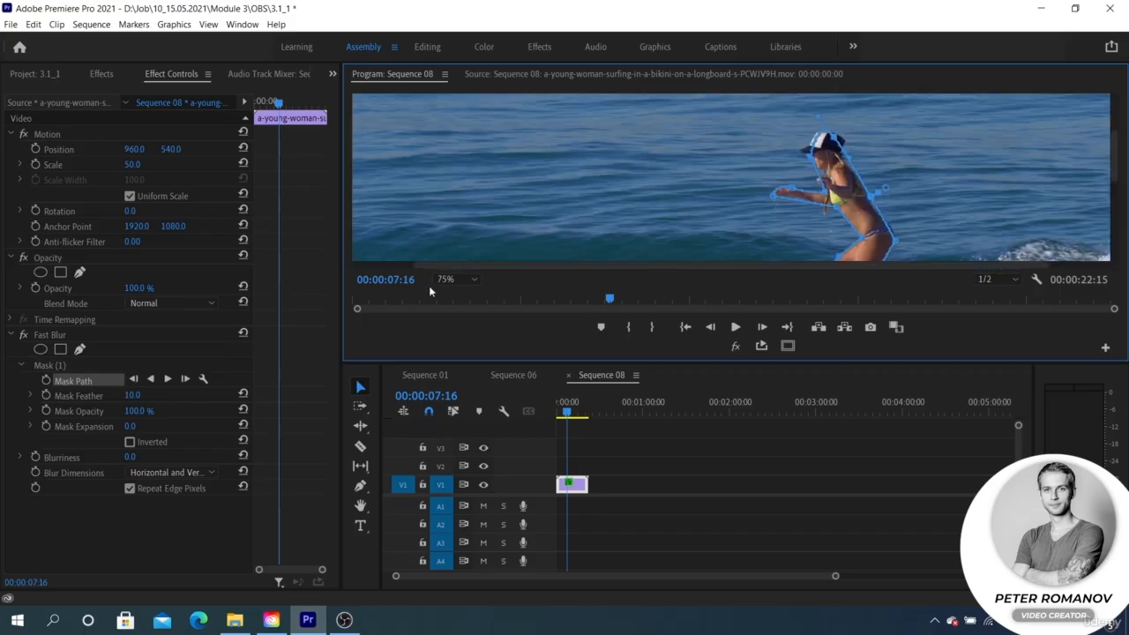
Step: Set Mask Feather to 0 and refine the curve of the mask outline along the surfer's back
{"action": "left_click", "coordinate": [442, 281]}
{"action": "left_click", "coordinate": [443, 292]}
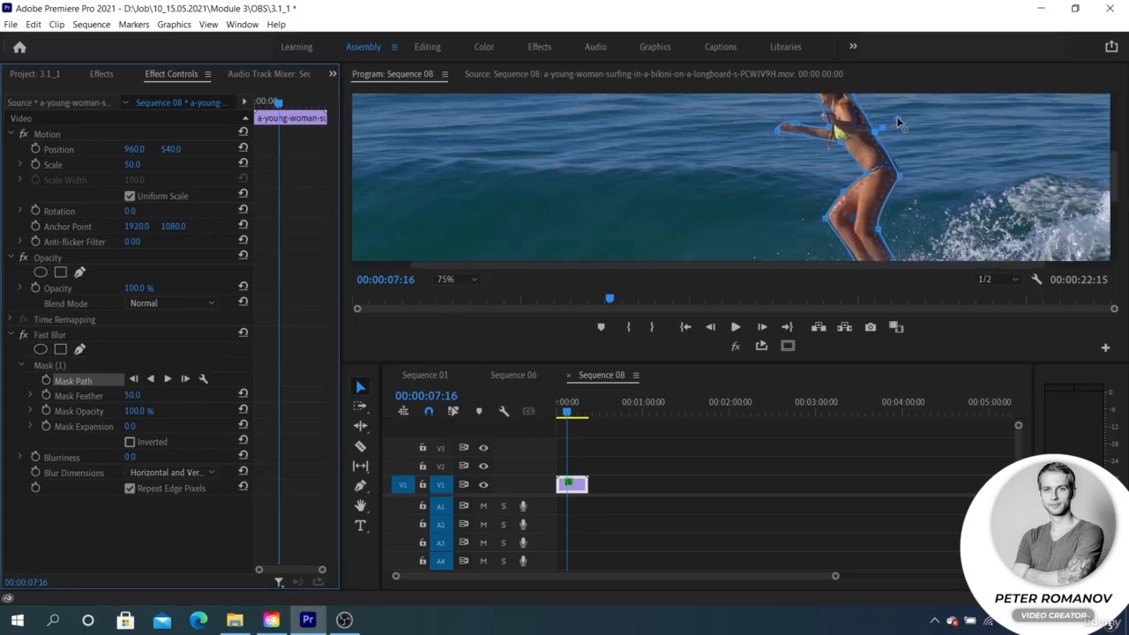
{"action": "mouse_move", "coordinate": [897, 117]}
{"action": "left_mouse_down"}
{"action": "mouse_move", "coordinate": [915, 108]}
{"action": "mouse_move", "coordinate": [902, 117]}
{"action": "left_mouse_up"}
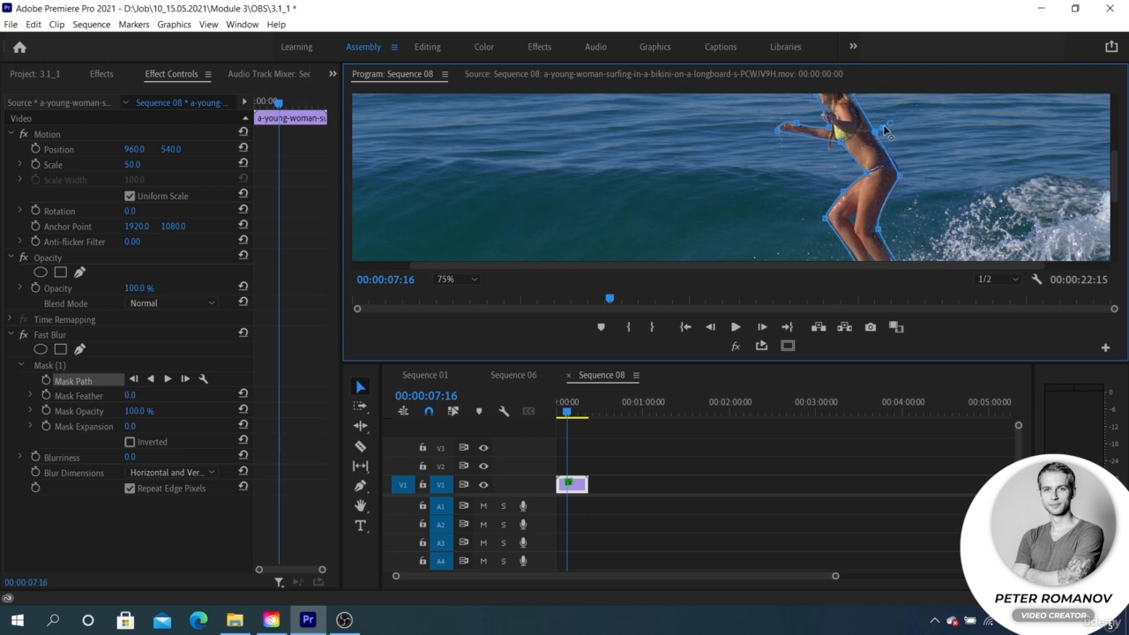
{"action": "mouse_move", "coordinate": [886, 131]}
{"action": "left_mouse_down"}
{"action": "mouse_move", "coordinate": [913, 120]}
{"action": "mouse_move", "coordinate": [881, 137]}
{"action": "left_mouse_up"}
{"action": "scroll", "coordinate": [1118, 181], "scroll_direction": "up", "scroll_amount": 3}
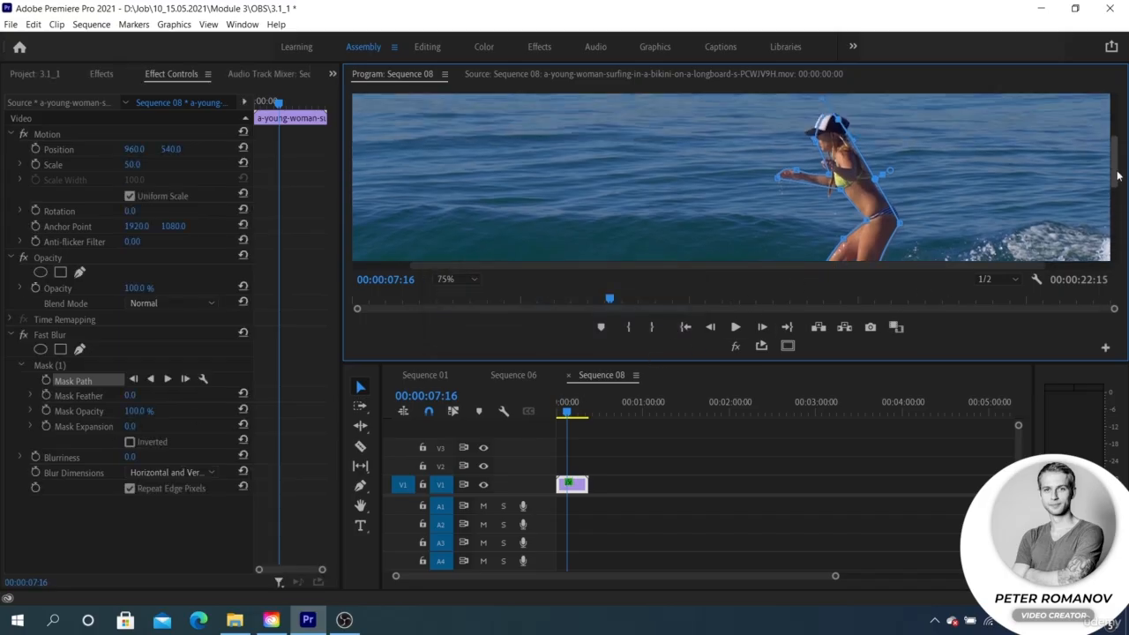
{"action": "scroll", "coordinate": [1118, 181], "scroll_direction": "down", "scroll_amount": 1}
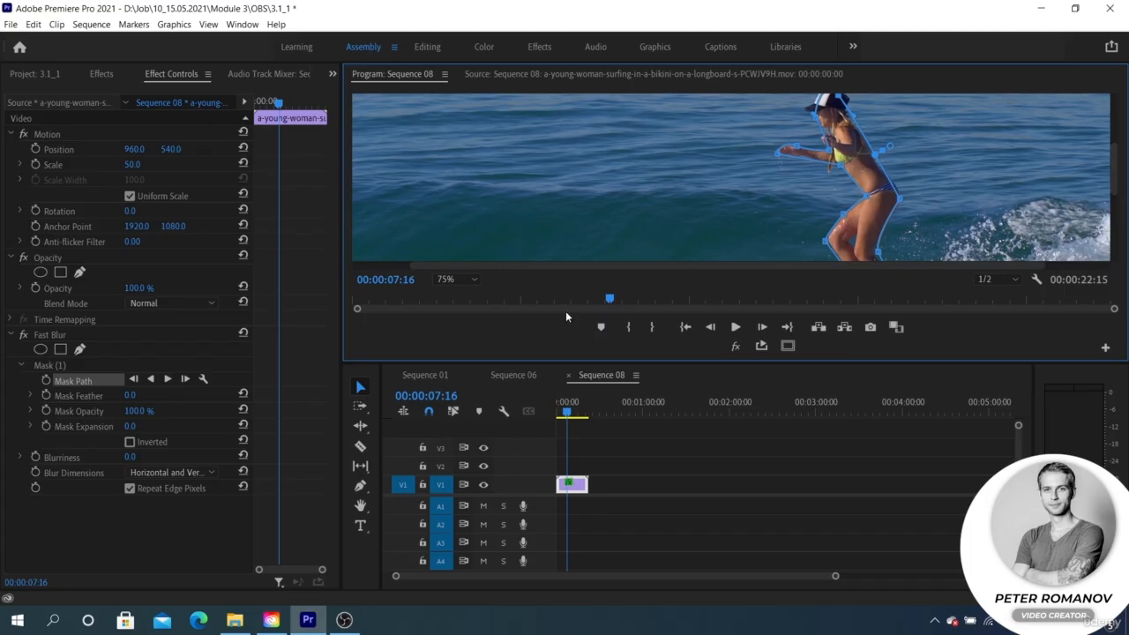
{"action": "left_click", "coordinate": [445, 283]}
{"action": "left_click", "coordinate": [477, 331]}
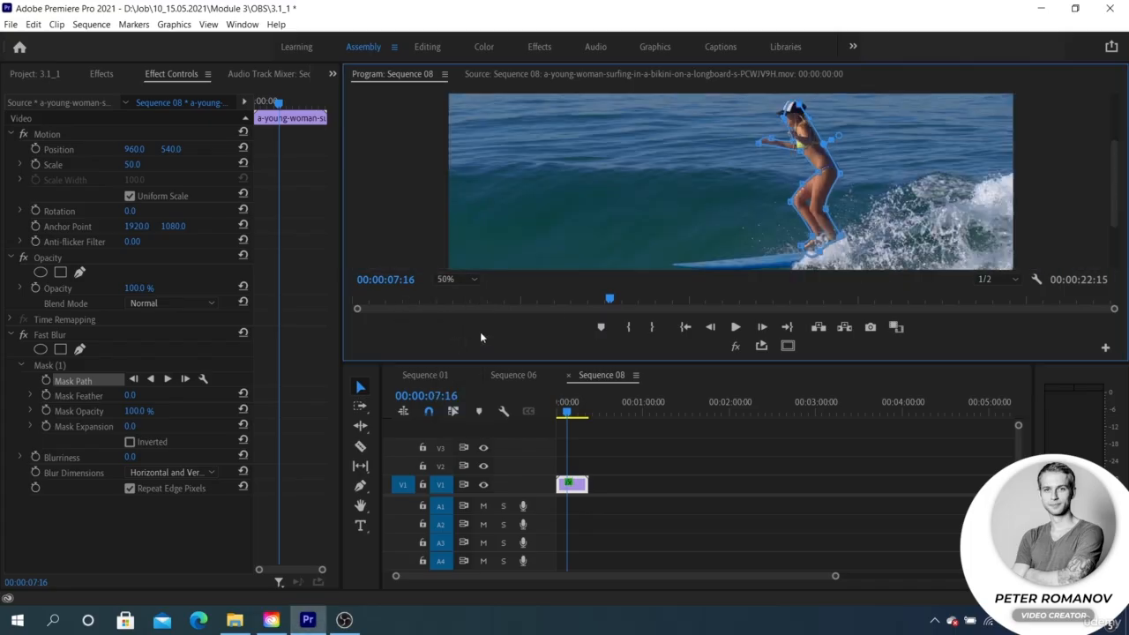
Step: Set Blurriness to 57 and try Mask Expansion at 137, -58 and 80 to grow and shrink the mask
{"action": "left_click_drag", "start_coordinate": [130, 426], "coordinate": [172, 429]}
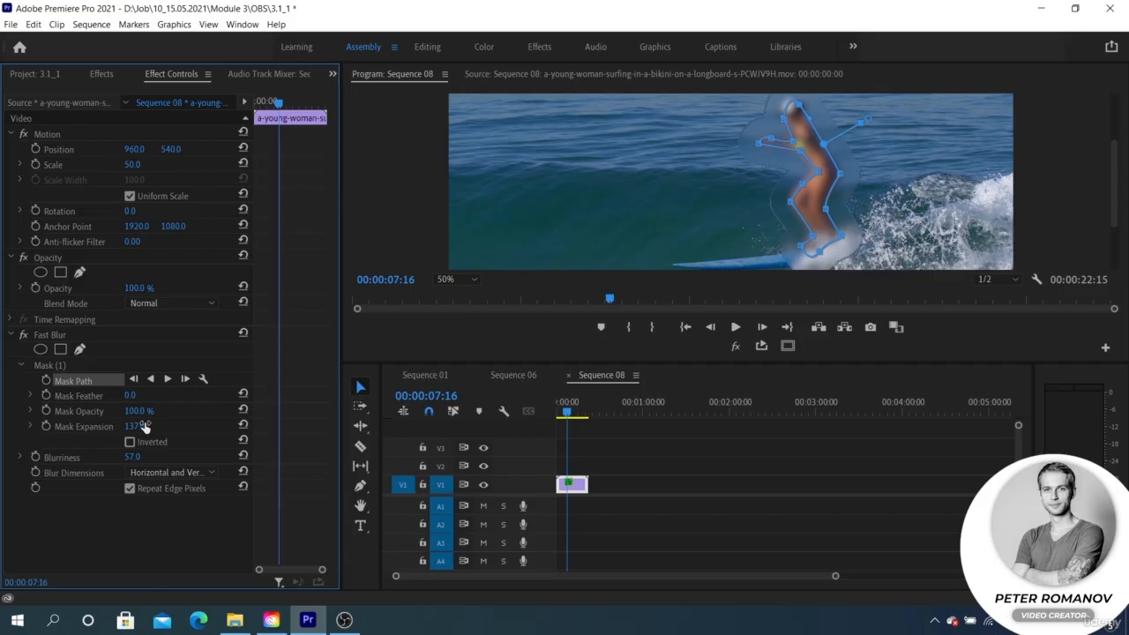
{"action": "left_click_drag", "start_coordinate": [145, 427], "coordinate": [79, 427]}
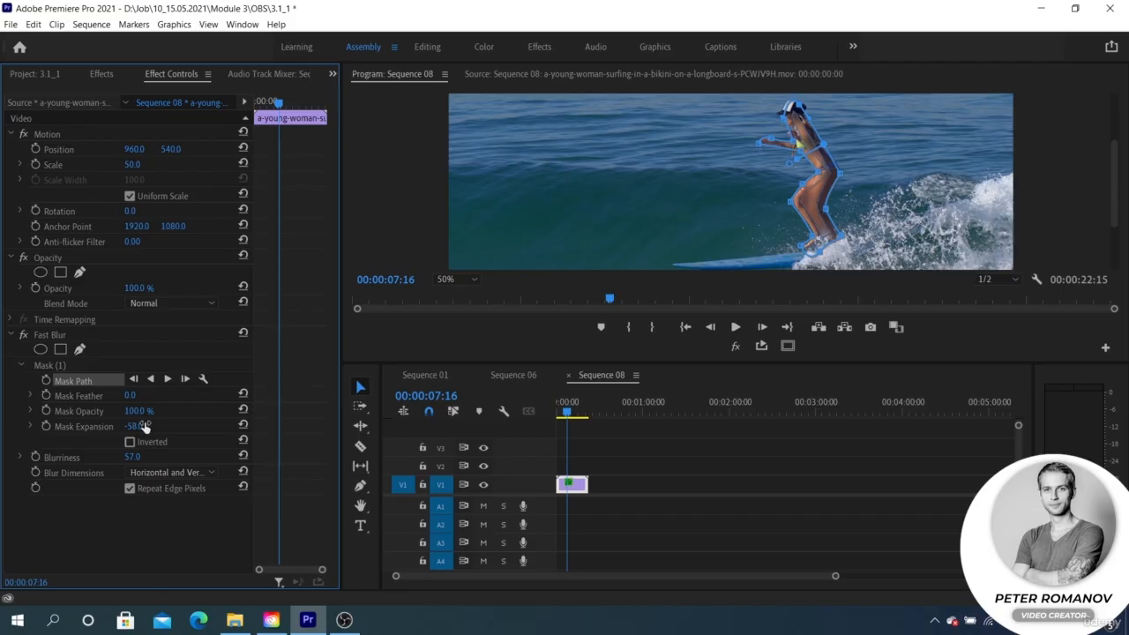
{"action": "left_click_drag", "start_coordinate": [143, 426], "coordinate": [260, 427]}
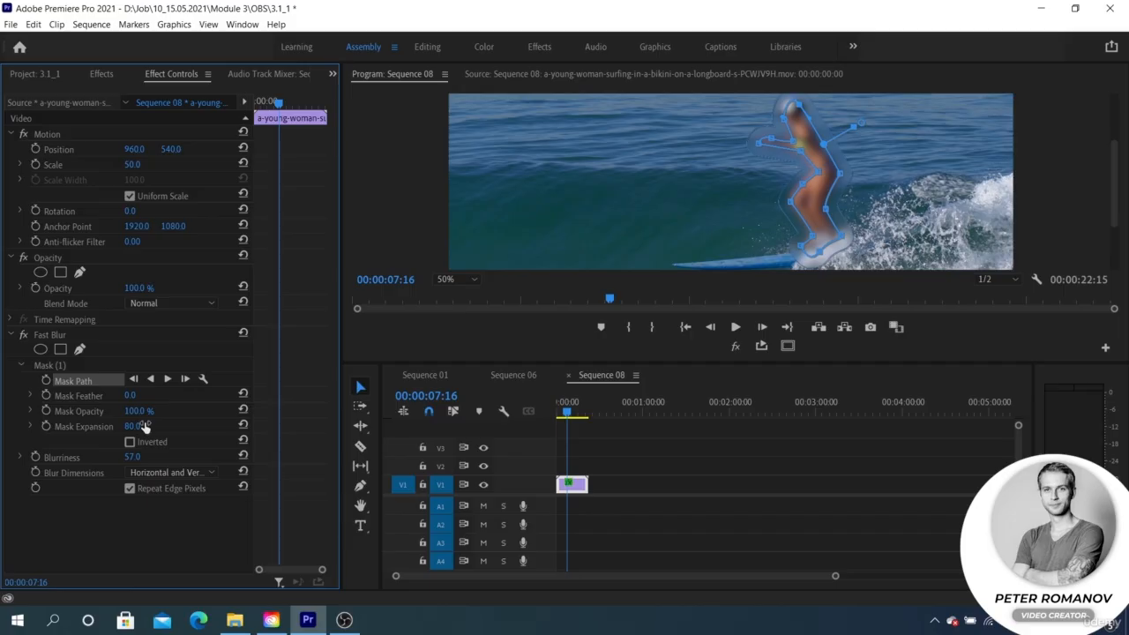
Step: Set Mask Feather to 70, keyframe the Mask Path at 00:00:07:16, and shift the mask slightly on the following frame
{"action": "left_click", "coordinate": [46, 381]}
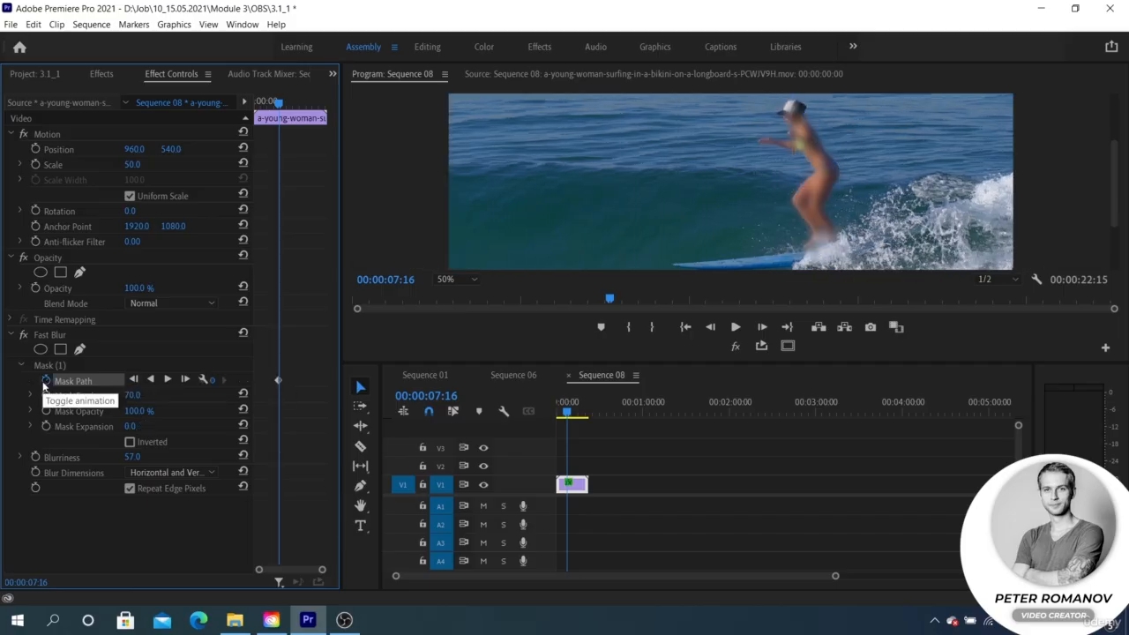
{"action": "left_click", "coordinate": [81, 396]}
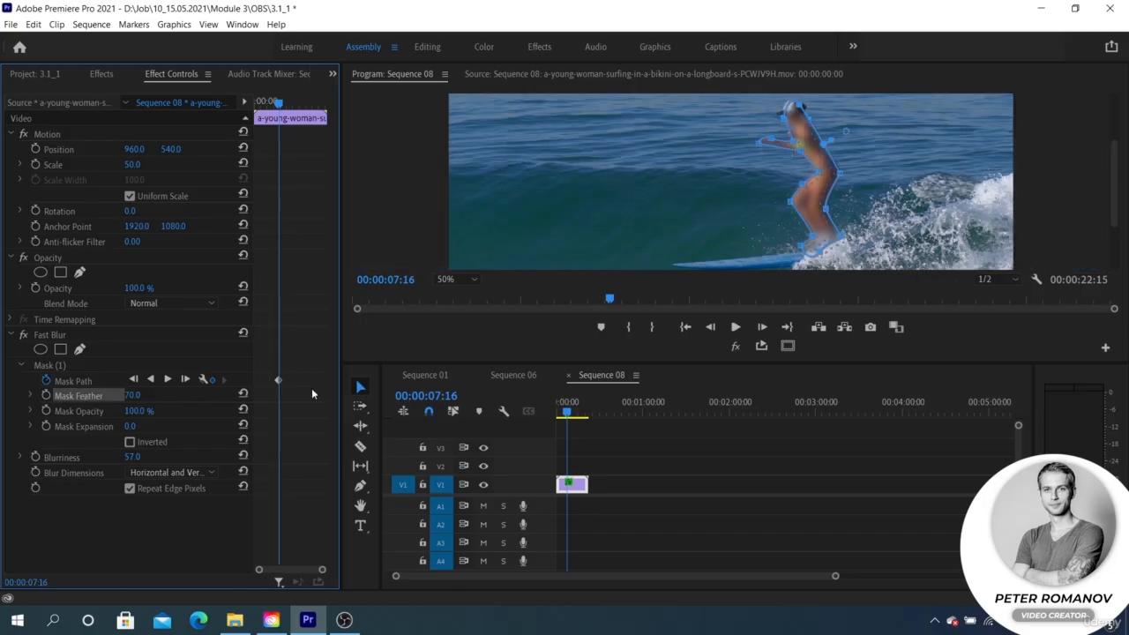
{"action": "key", "text": "Right"}
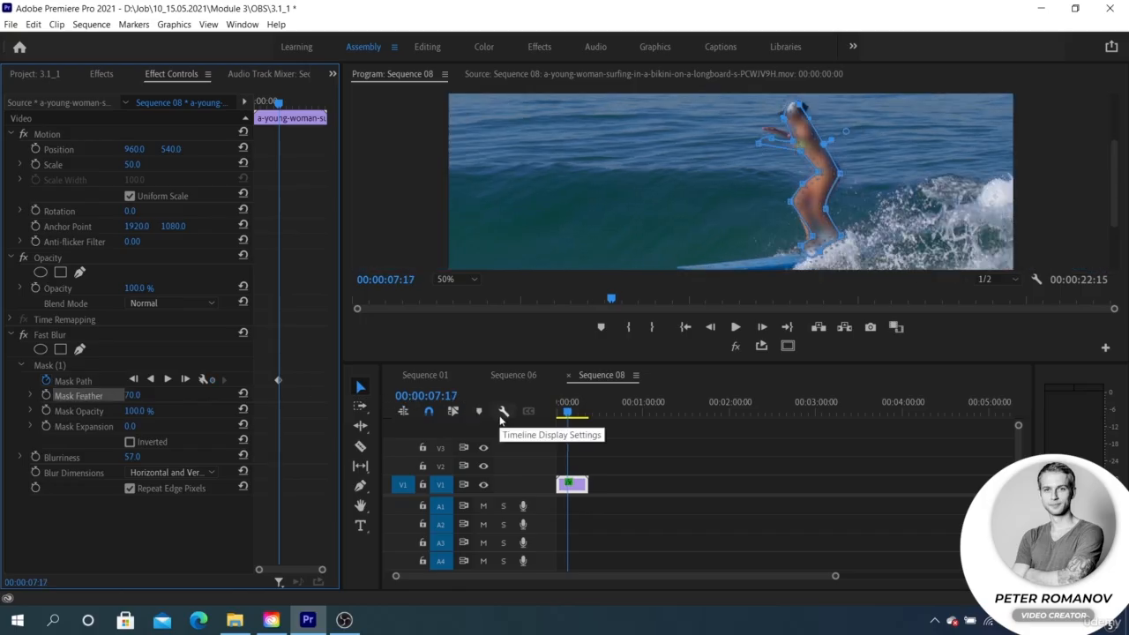
{"action": "left_click", "coordinate": [802, 196]}
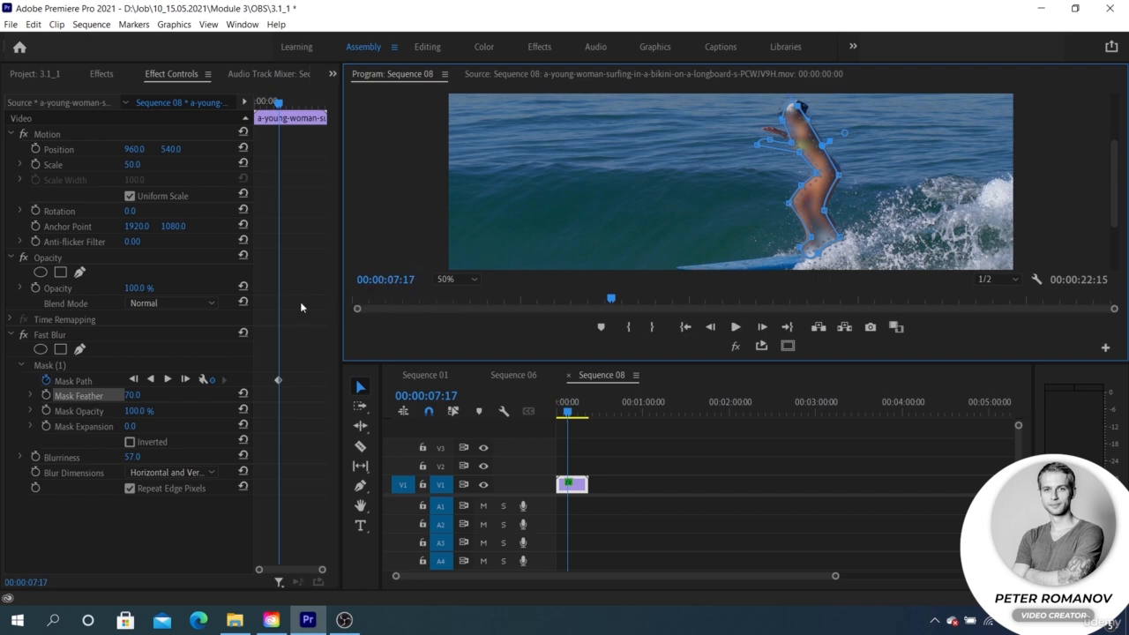
Step: Track the mask forward to the end of the clip and play back the tracked blur with the frame fitted to view
{"action": "left_click", "coordinate": [168, 380]}
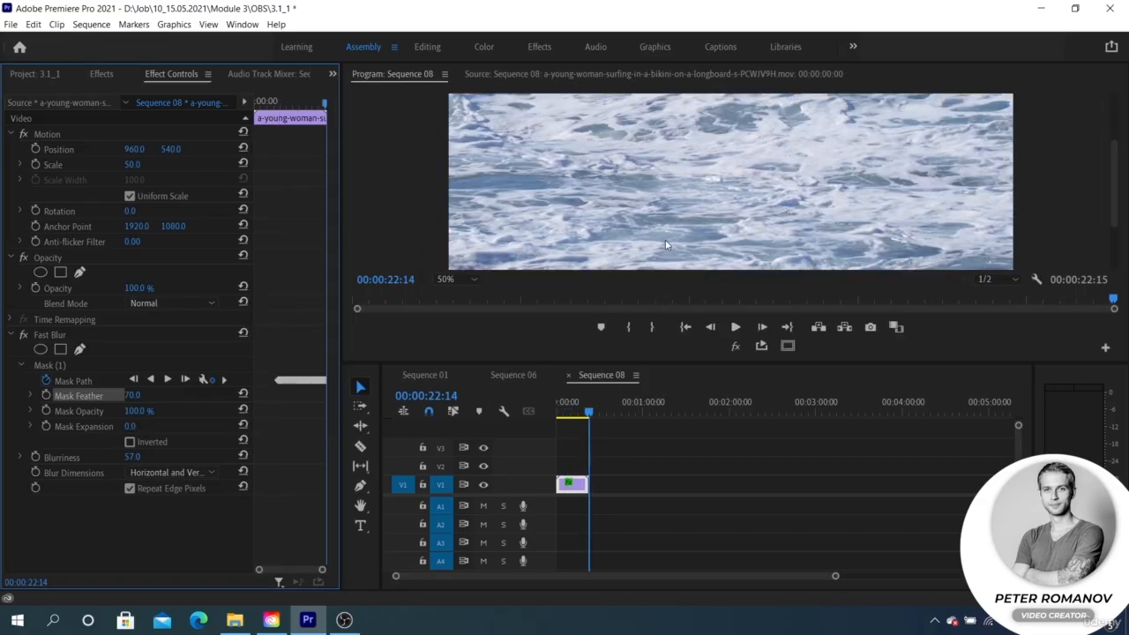
{"action": "left_click", "coordinate": [454, 279]}
{"action": "left_click", "coordinate": [472, 293]}
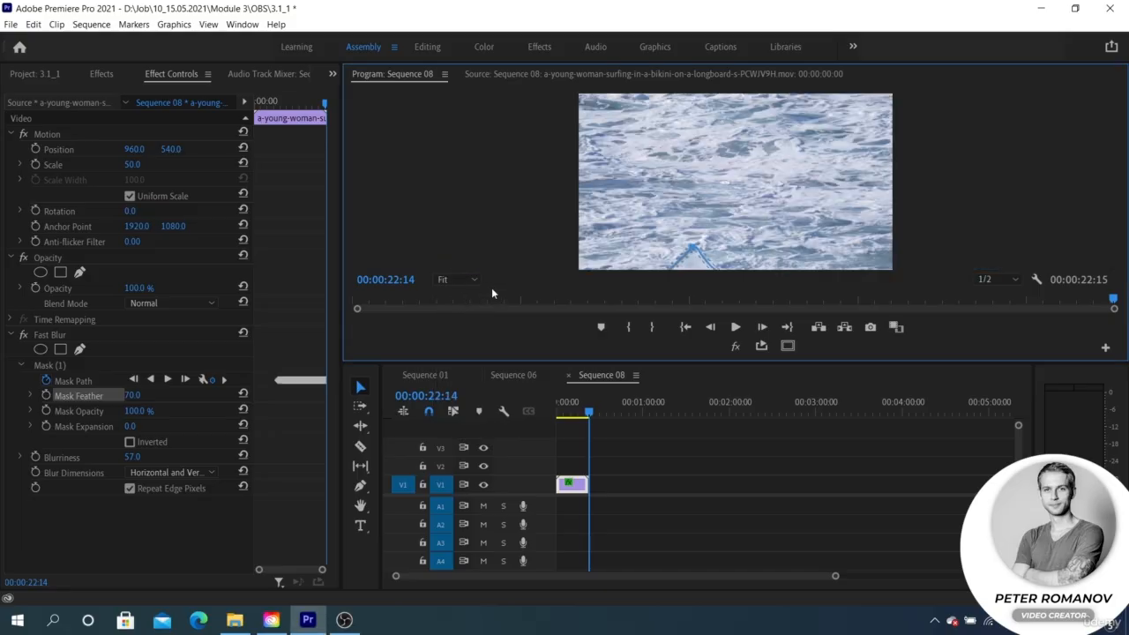
{"action": "key", "text": "="}
{"action": "left_click_drag", "start_coordinate": [608, 411], "coordinate": [592, 412]}
{"action": "key", "text": "space"}
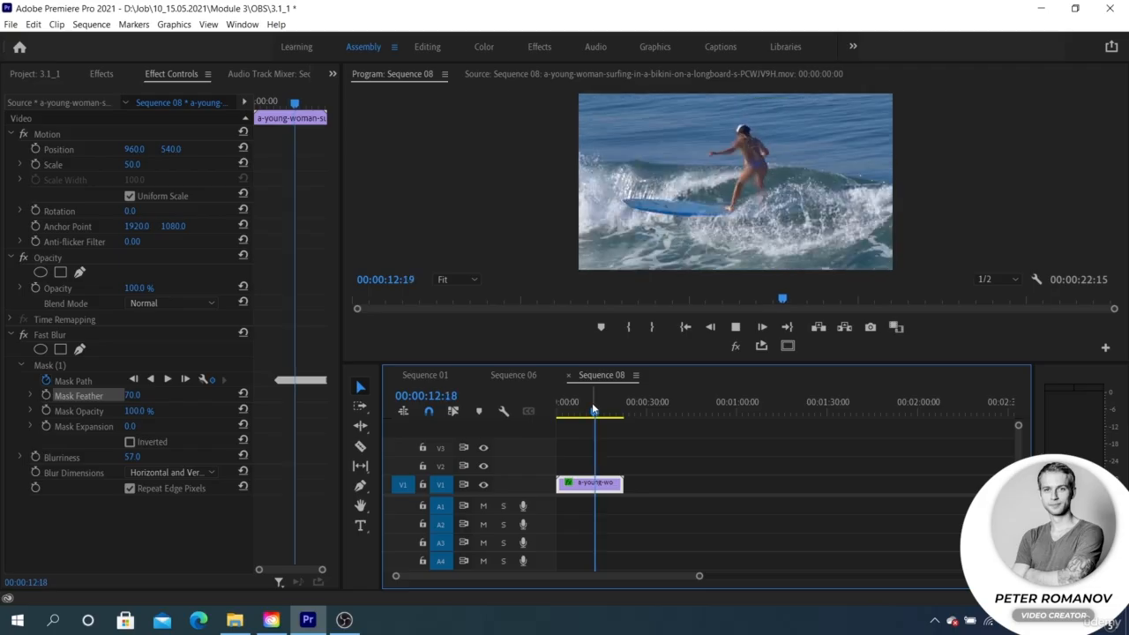
Step: Stop playback and scrub back to about 00:00:06:15 to check the blur mask before its first Mask Path keyframe
{"action": "key", "text": "space"}
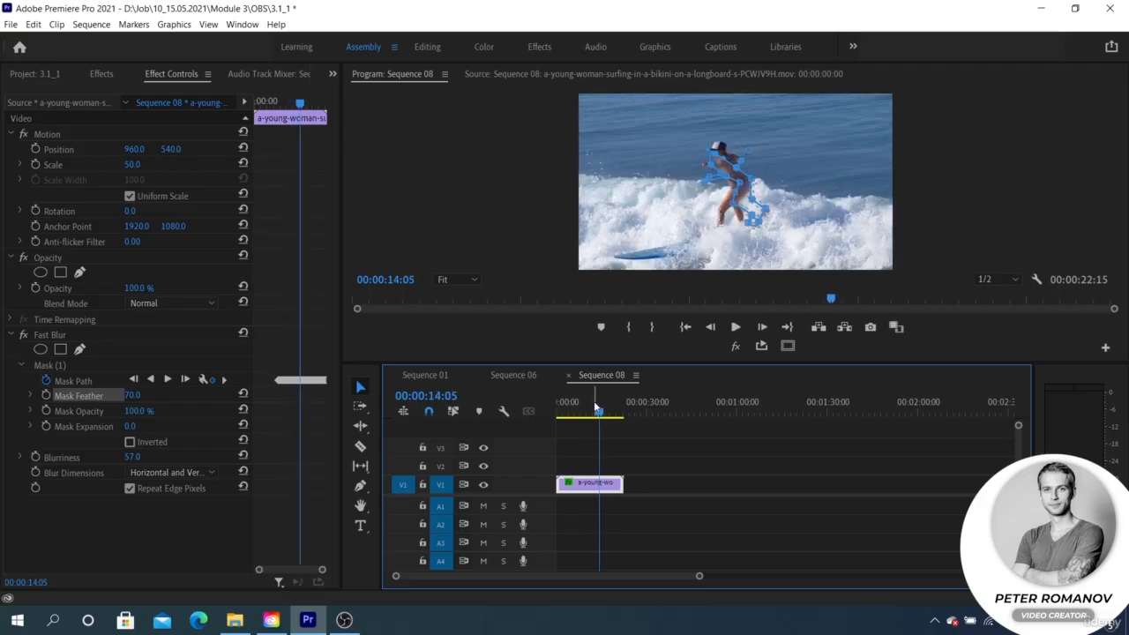
{"action": "left_click_drag", "start_coordinate": [597, 410], "coordinate": [587, 415]}
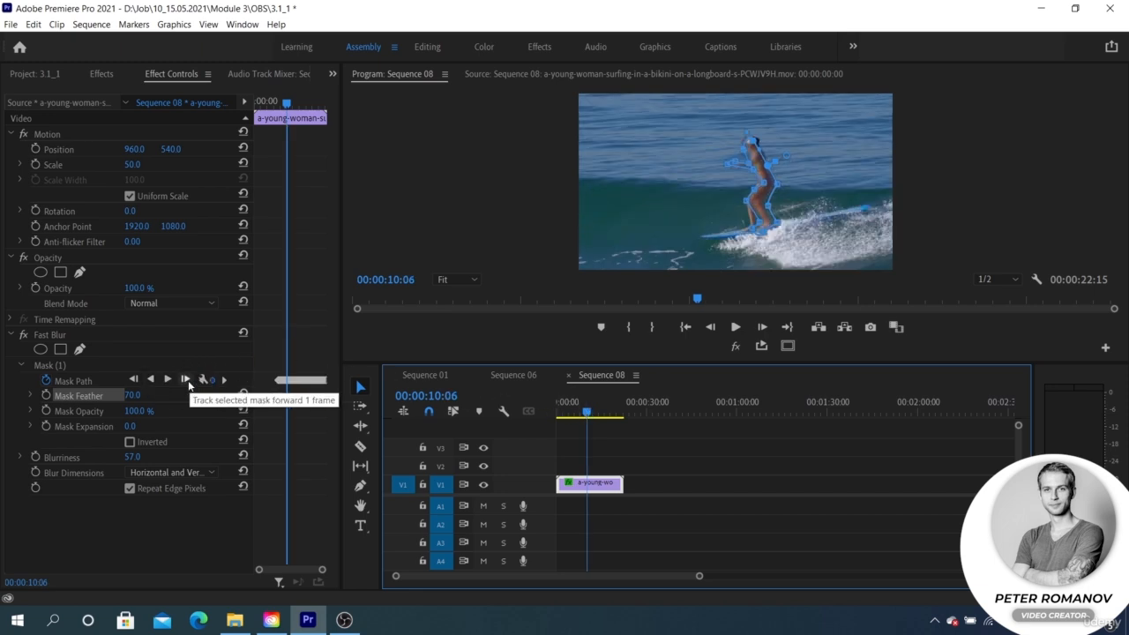
{"action": "left_click", "coordinate": [575, 413]}
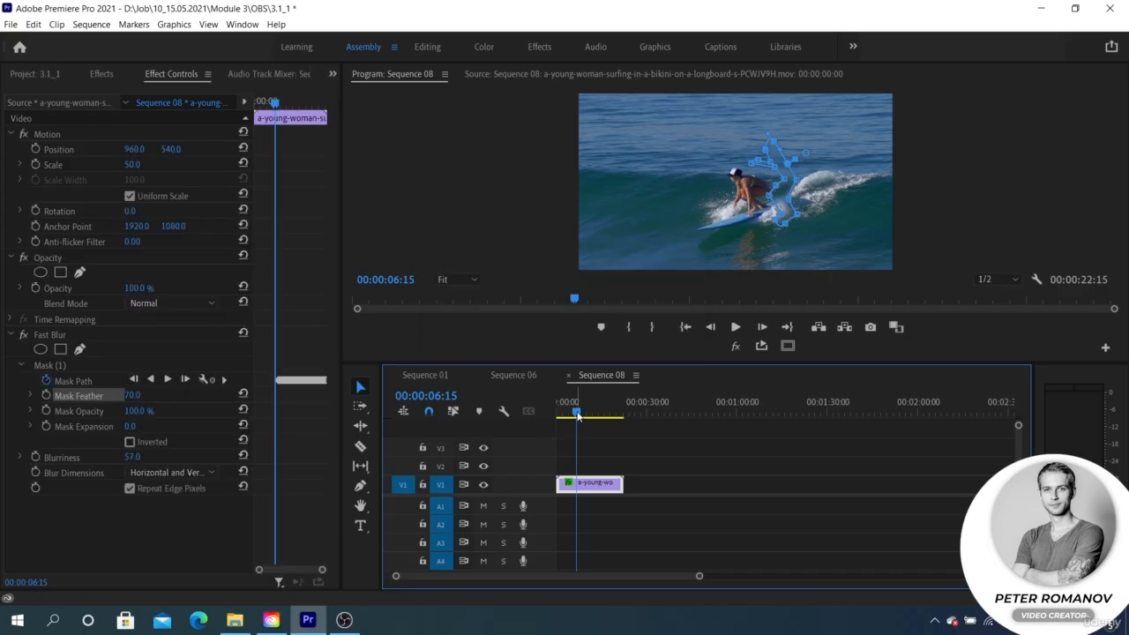
{"action": "left_click_drag", "start_coordinate": [578, 414], "coordinate": [579, 414]}
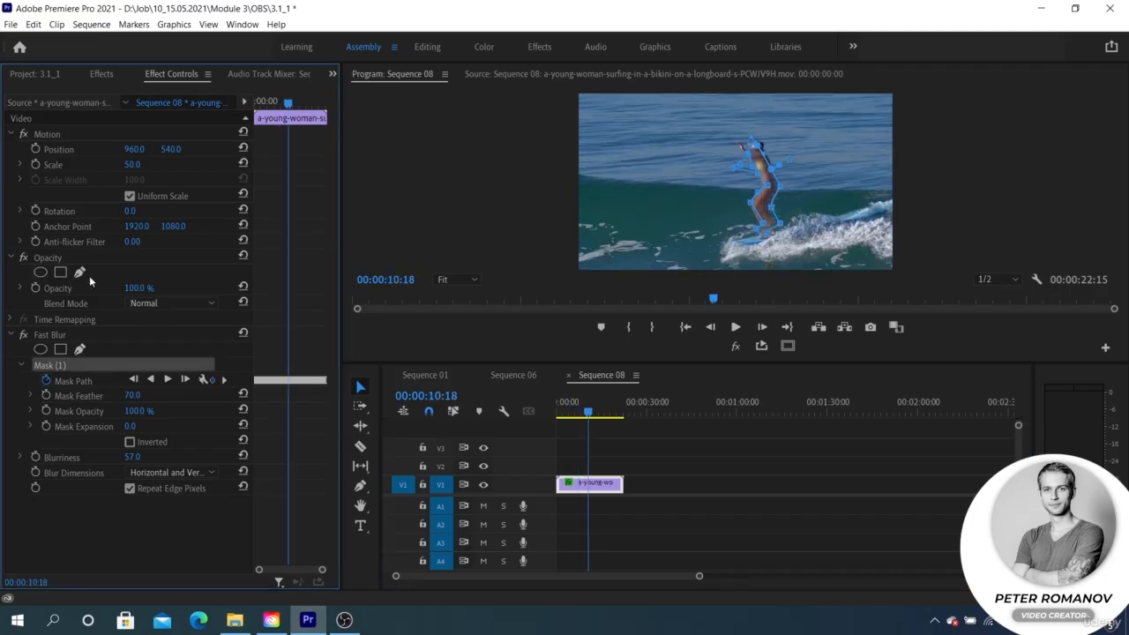
Step: Draw a closed, rounded freeform Opacity mask with the Pen tool around the surfer at 00:00:10:18
{"action": "left_click", "coordinate": [63, 255]}
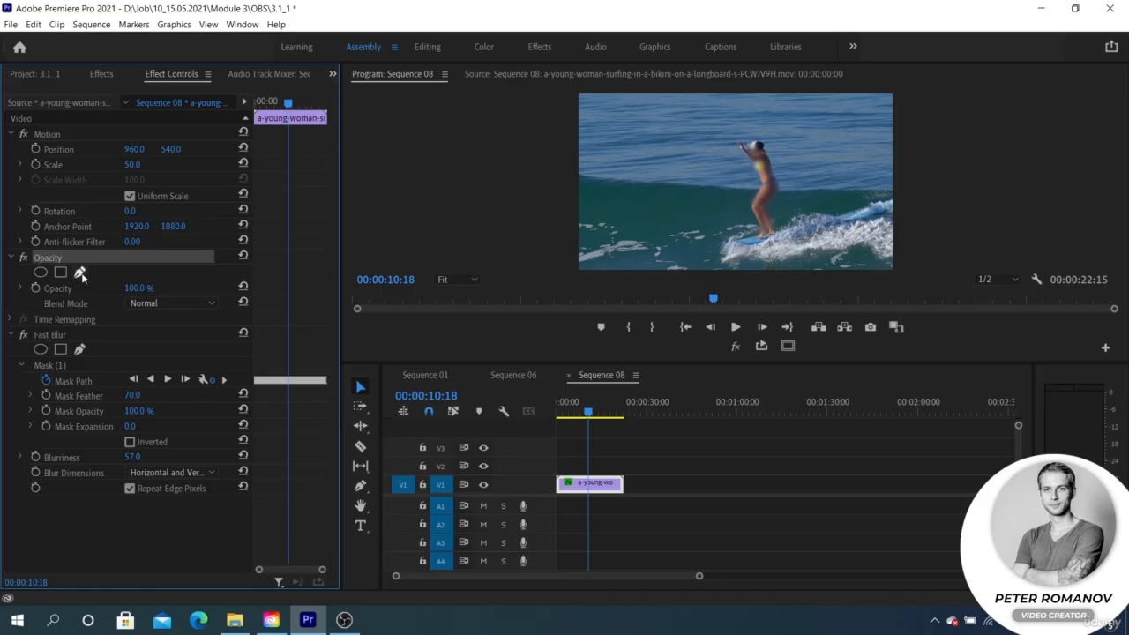
{"action": "left_click", "coordinate": [80, 273]}
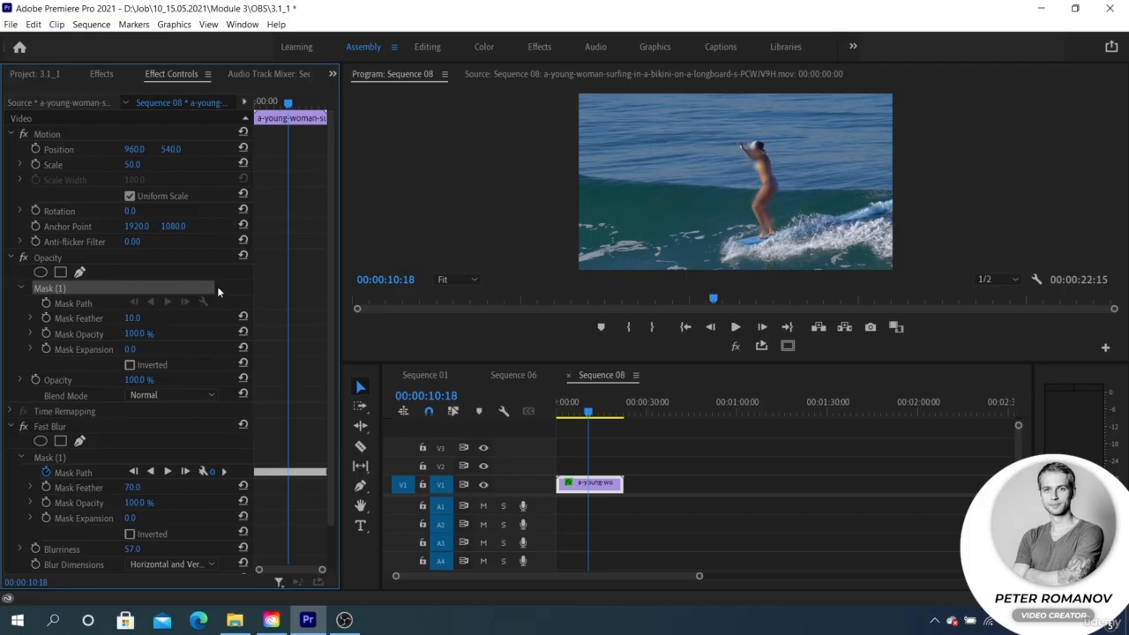
{"action": "left_click", "coordinate": [711, 128]}
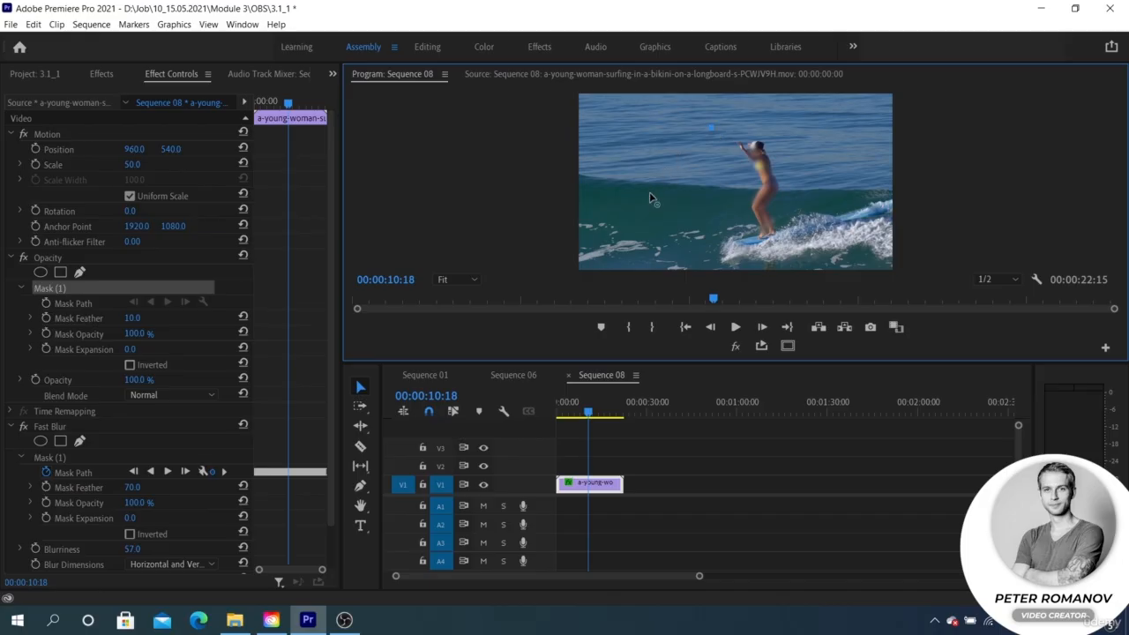
{"action": "left_click_drag", "start_coordinate": [732, 247], "coordinate": [774, 248]}
{"action": "left_click_drag", "start_coordinate": [828, 201], "coordinate": [836, 173]}
{"action": "left_click_drag", "start_coordinate": [795, 135], "coordinate": [716, 130]}
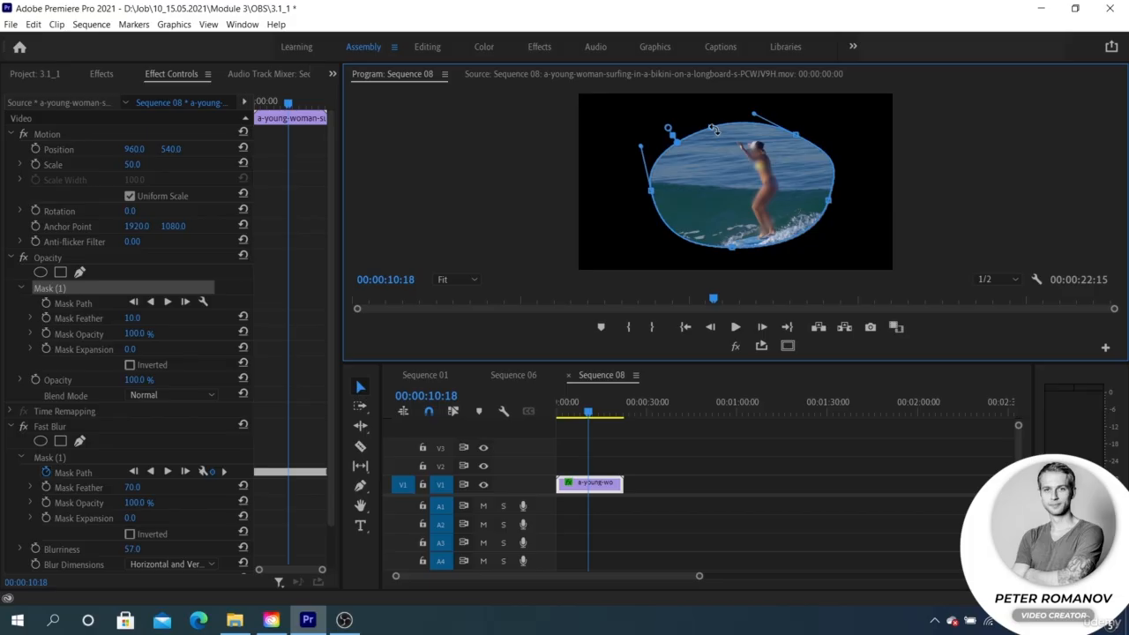
Step: Feather the Opacity mask to 694 with an expansion of -2.6 and move it past the frame's upper-left corner
{"action": "left_click_drag", "start_coordinate": [668, 128], "coordinate": [651, 103]}
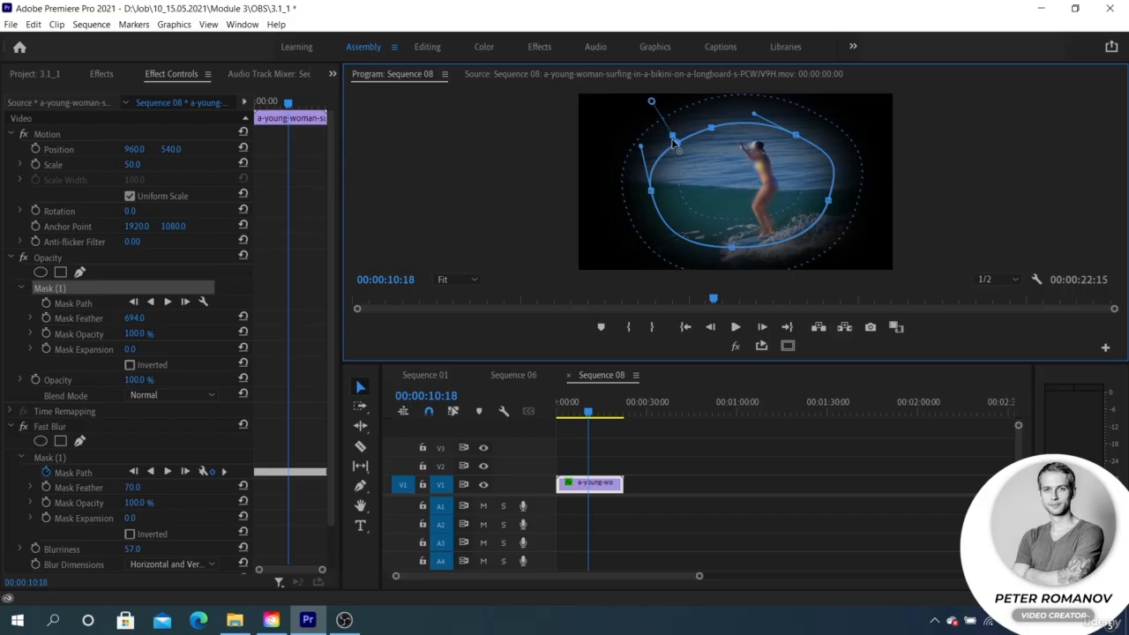
{"action": "left_click_drag", "start_coordinate": [673, 139], "coordinate": [675, 142]}
{"action": "left_click_drag", "start_coordinate": [741, 176], "coordinate": [579, 133]}
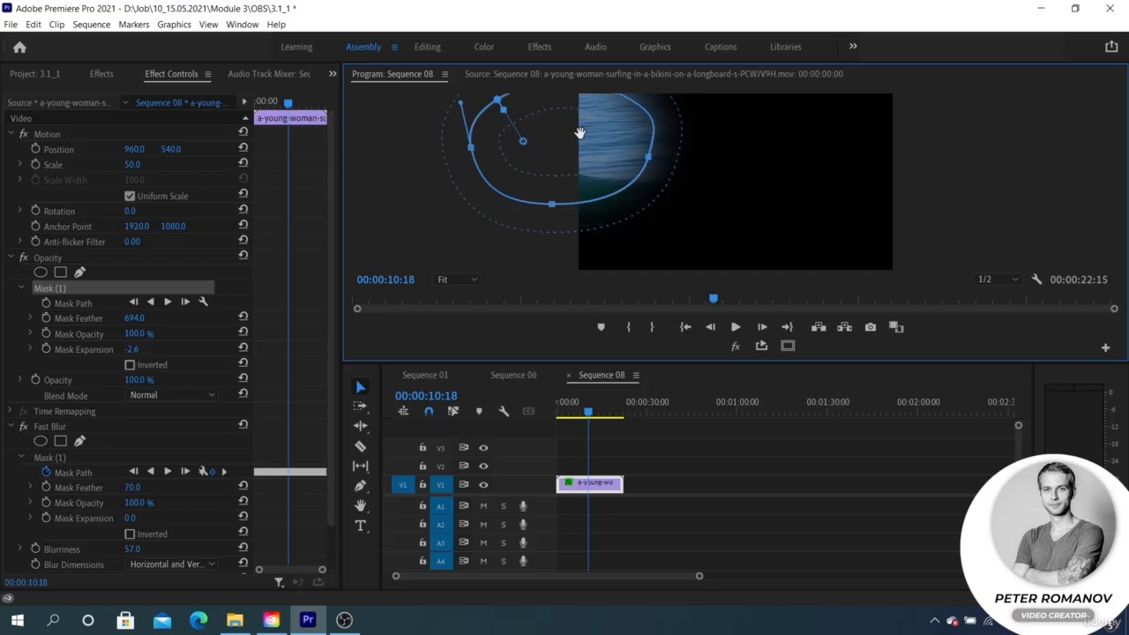
Step: Keyframe the Opacity Mask Path at 00:00:10:18 and reposition the mask over the frame's lower-right area at 00:00:11:08
{"action": "left_click", "coordinate": [45, 303]}
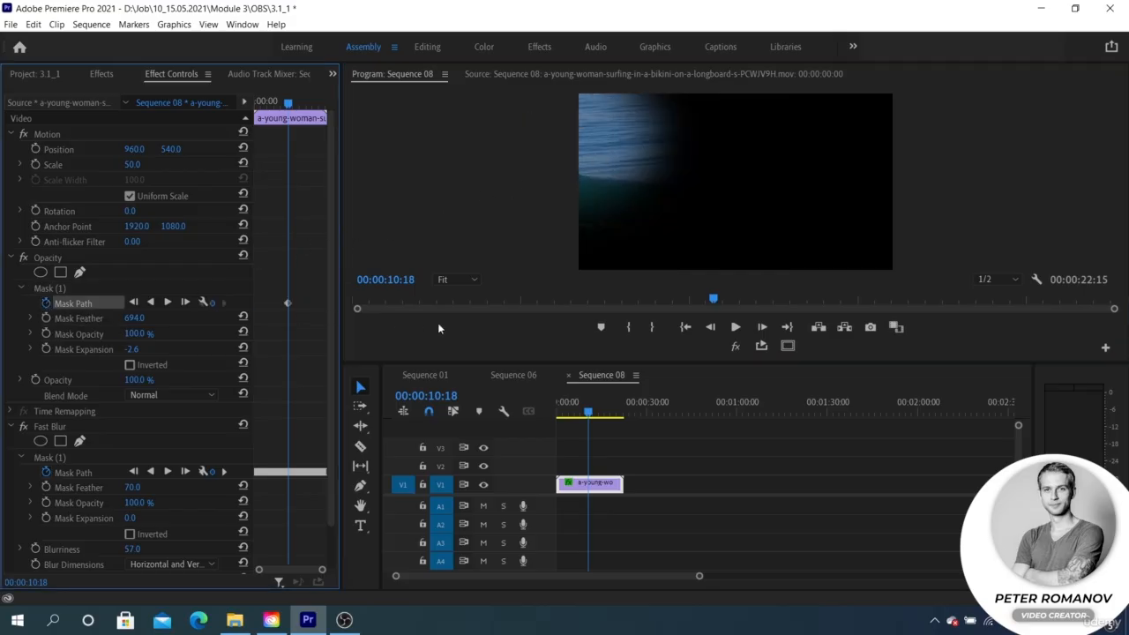
{"action": "key", "text": "Right"}
{"action": "key", "text": "Right"}
{"action": "key", "text": "Right"}
{"action": "key", "text": "Right"}
{"action": "key", "text": "Right"}
{"action": "key", "text": "Right"}
{"action": "key", "text": "Right"}
{"action": "key", "text": "Right"}
{"action": "key", "text": "Right"}
{"action": "key", "text": "Right"}
{"action": "key", "text": "Right"}
{"action": "key", "text": "Right"}
{"action": "key", "text": "Right"}
{"action": "key", "text": "Right"}
{"action": "key", "text": "Right"}
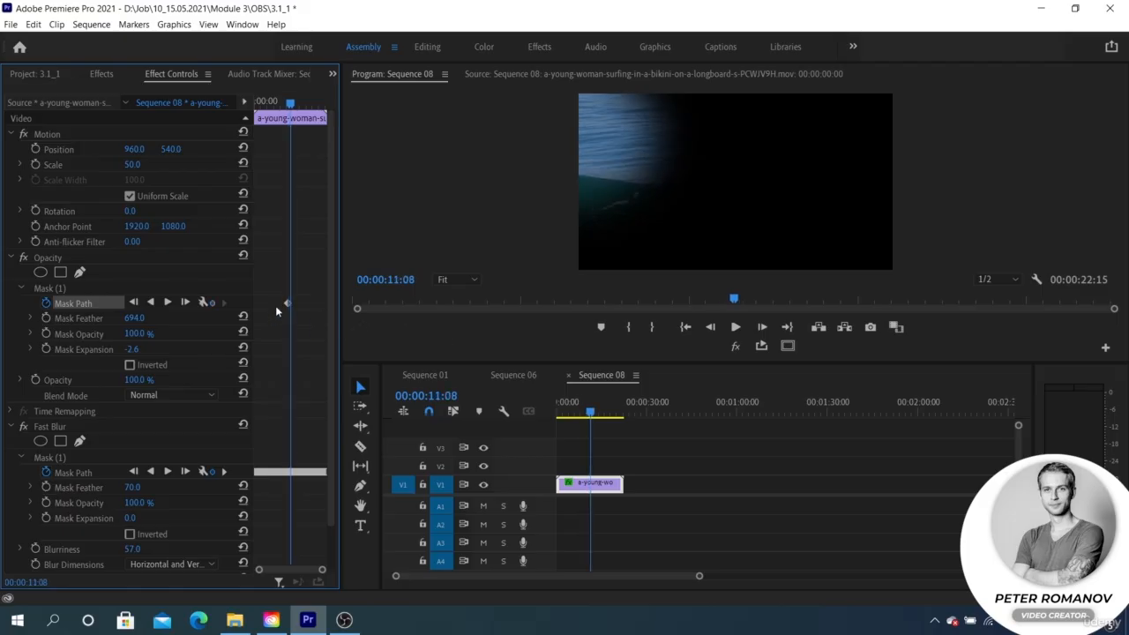
{"action": "left_click", "coordinate": [94, 319]}
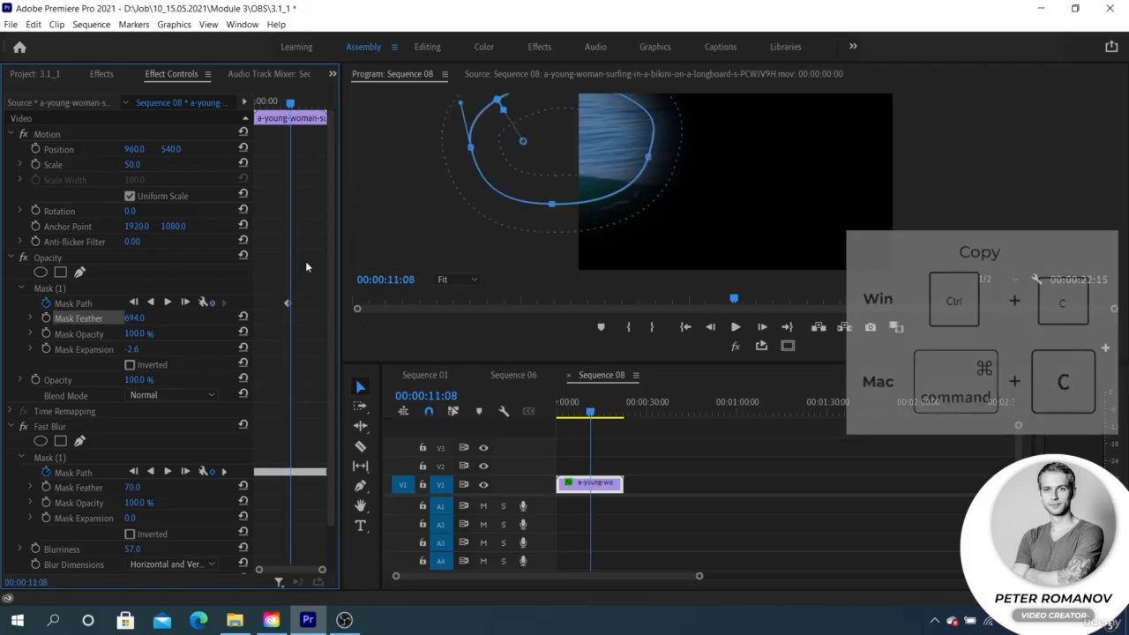
{"action": "key", "text": "ctrl+c"}
{"action": "left_click_drag", "start_coordinate": [606, 128], "coordinate": [838, 217]}
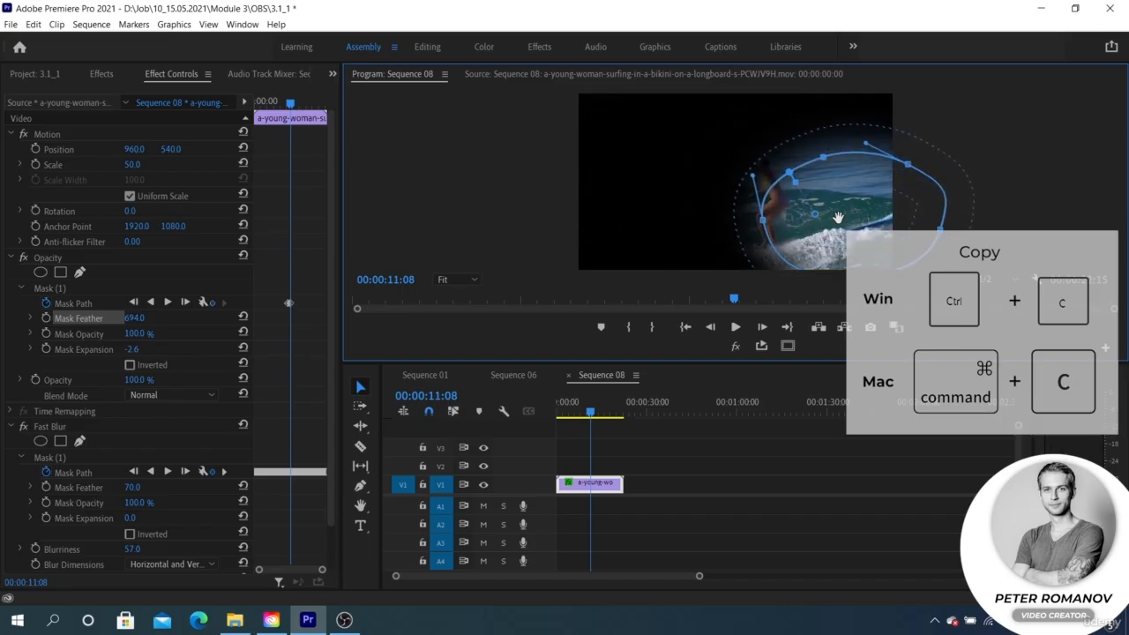
{"action": "key", "text": "ctrl+v"}
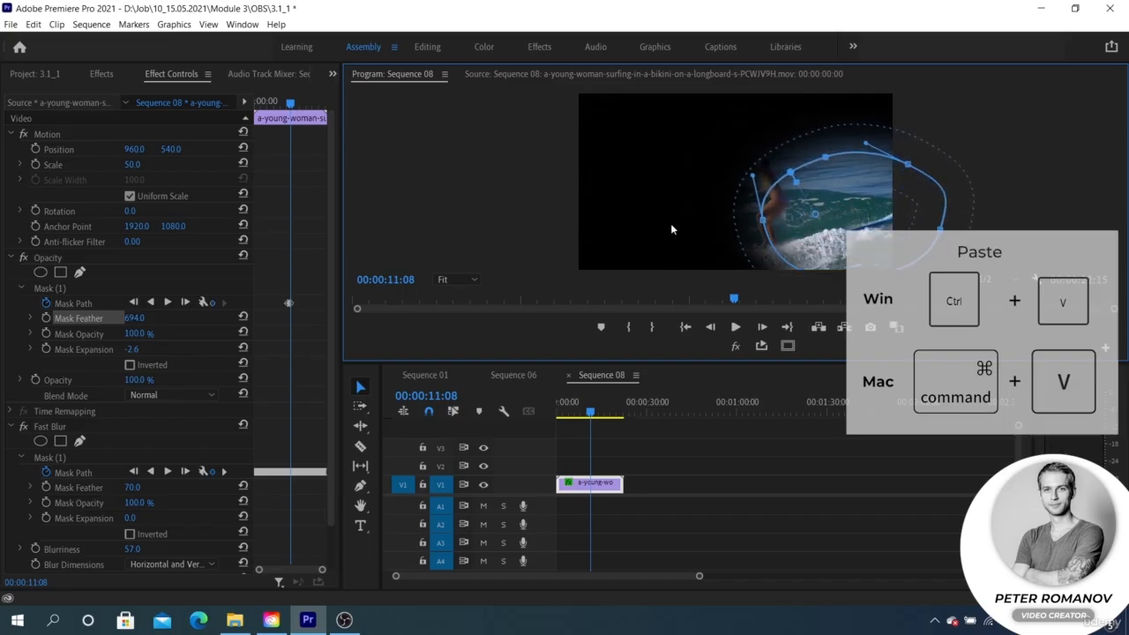
Step: Play on to 00:00:11:23 and shift the Opacity mask to the frame's lower-left area for another Mask Path keyframe
{"action": "left_click", "coordinate": [607, 434]}
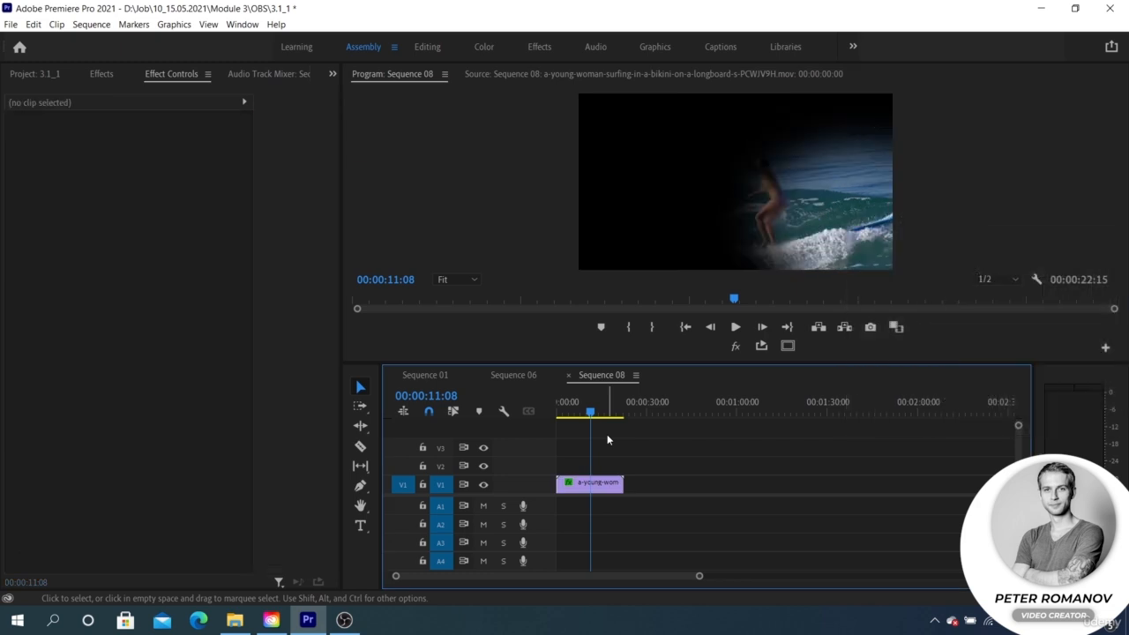
{"action": "key", "text": "space"}
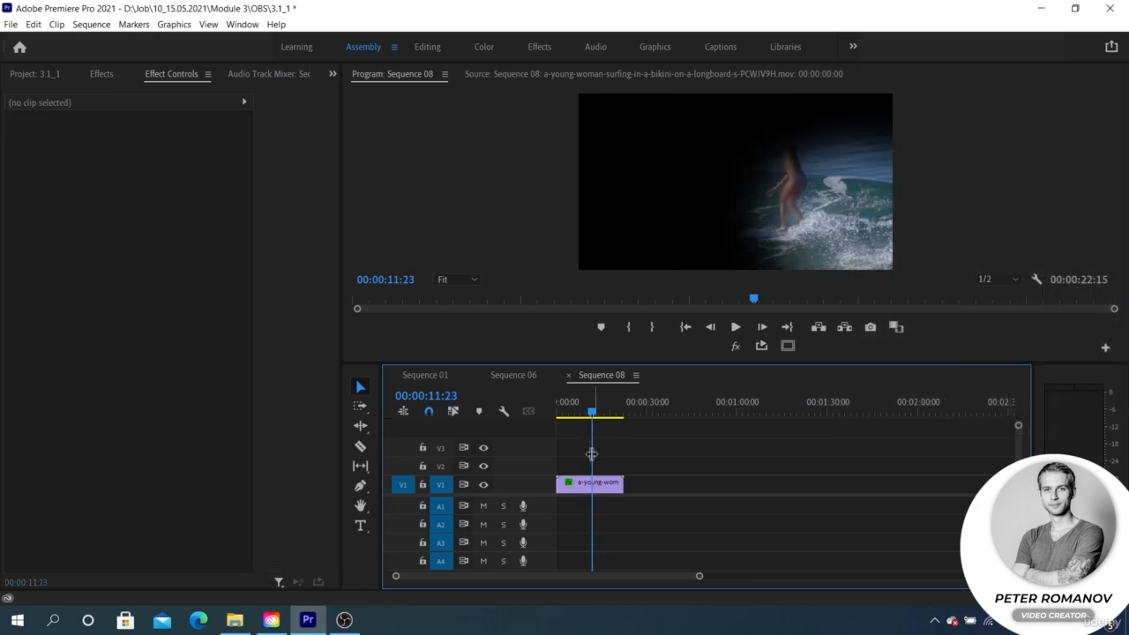
{"action": "left_click", "coordinate": [589, 483]}
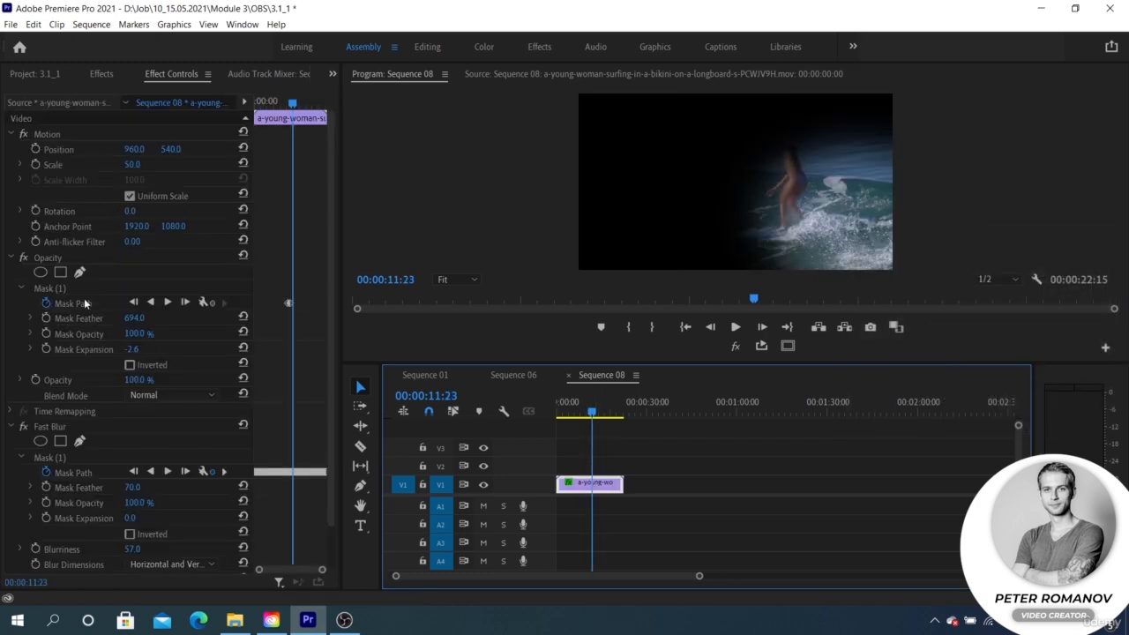
{"action": "left_click", "coordinate": [83, 302]}
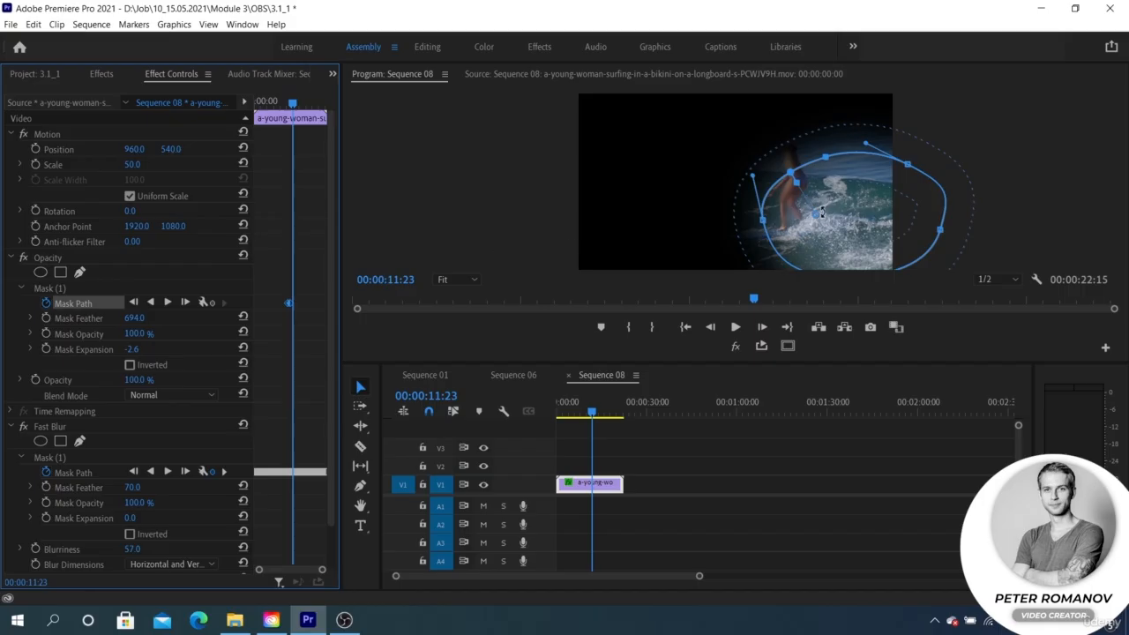
{"action": "left_click_drag", "start_coordinate": [821, 211], "coordinate": [598, 215]}
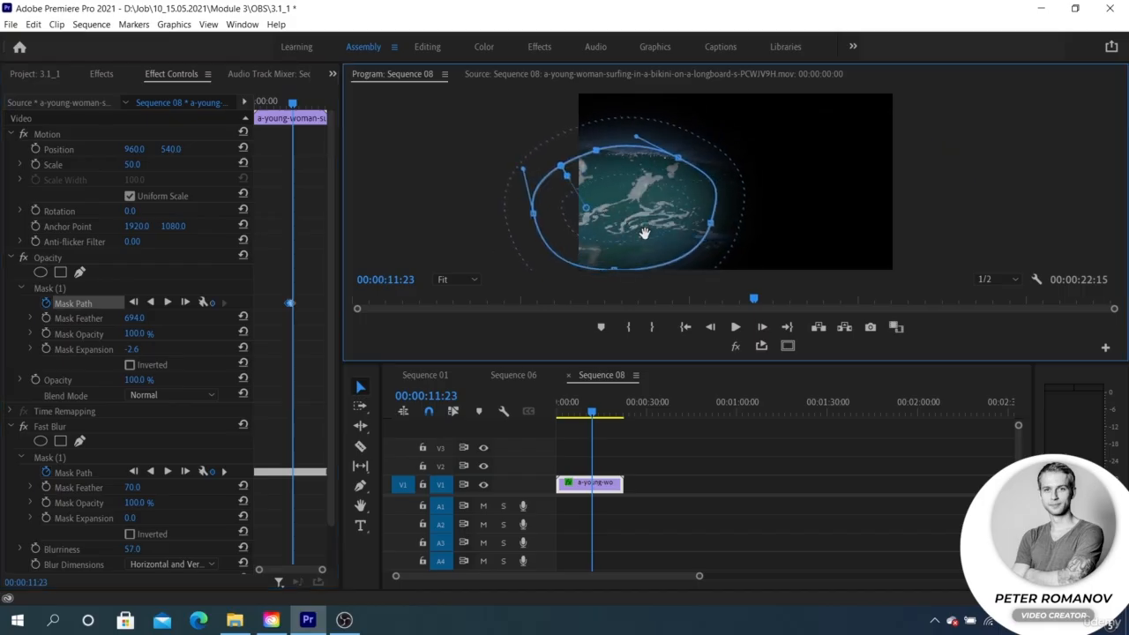
Step: Play back the animated Opacity mask from 00:00:10:00 through its last keyframe
{"action": "left_click", "coordinate": [590, 412]}
{"action": "left_click_drag", "start_coordinate": [590, 412], "coordinate": [586, 412]}
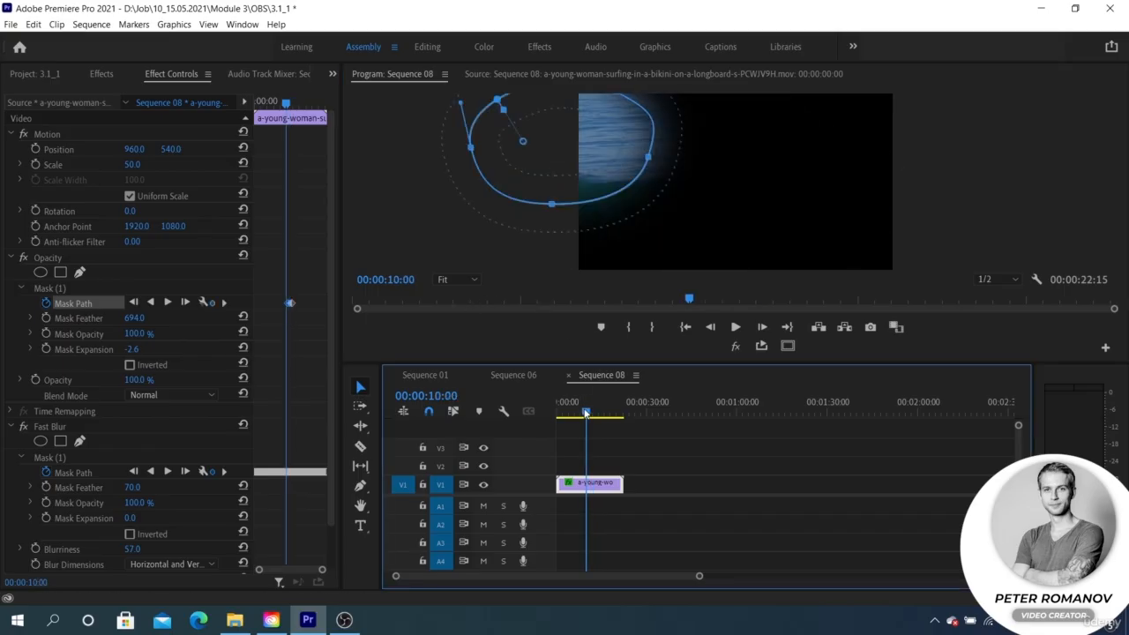
{"action": "key", "text": "space"}
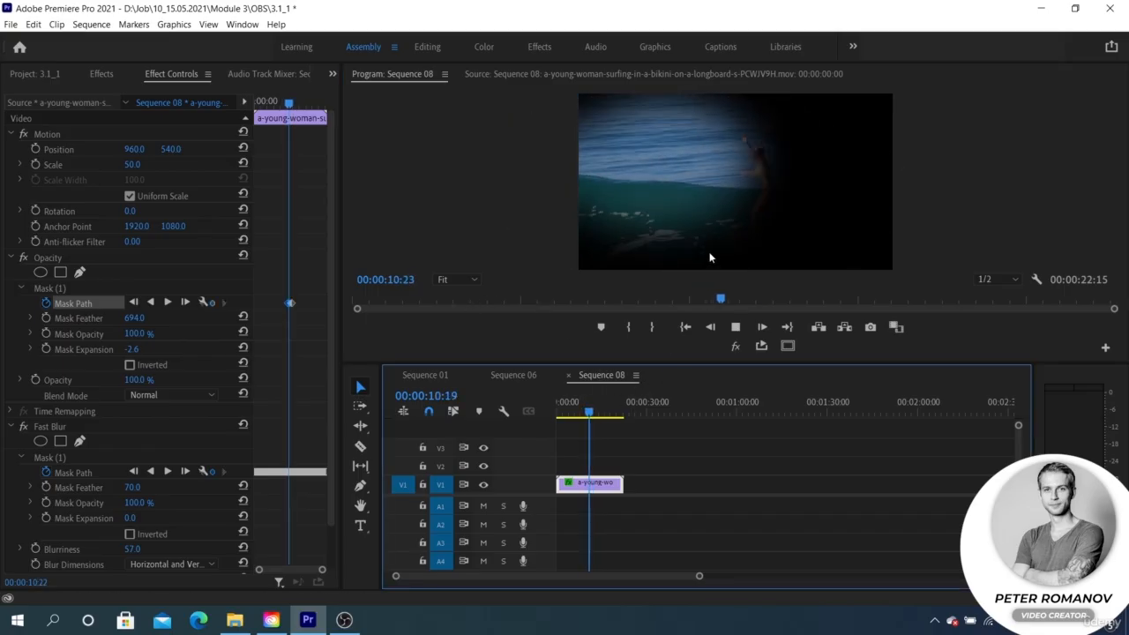
{"action": "key", "text": "space"}
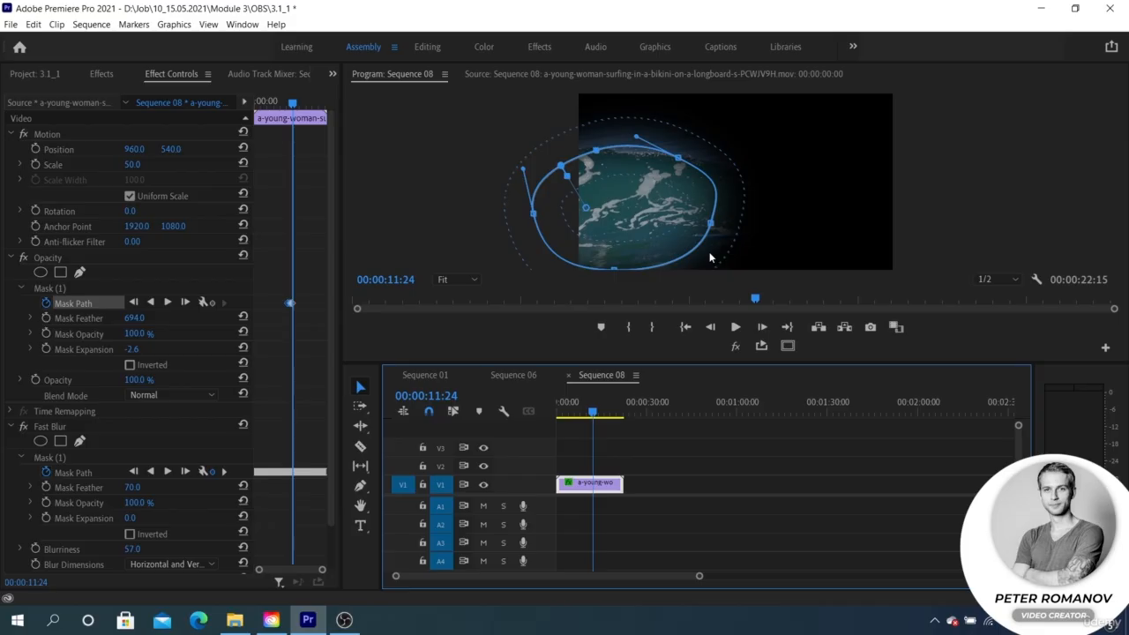
Step: Create a new Bars and Tone item in the project with the default settings
{"action": "left_click", "coordinate": [85, 303]}
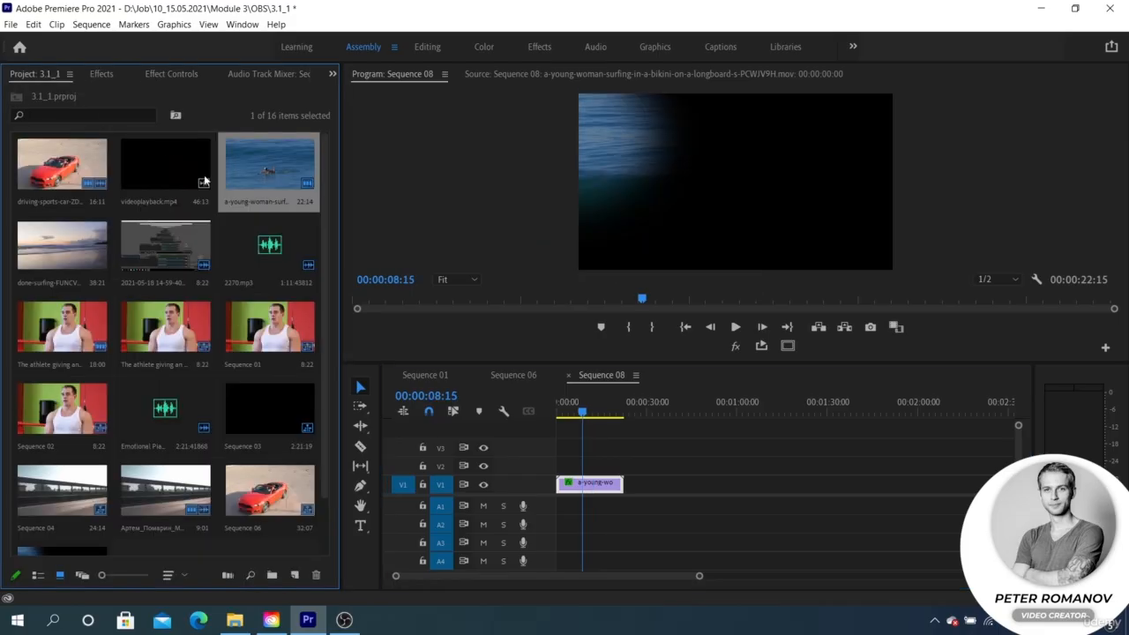
{"action": "left_click", "coordinate": [35, 73]}
{"action": "right_click", "coordinate": [249, 508]}
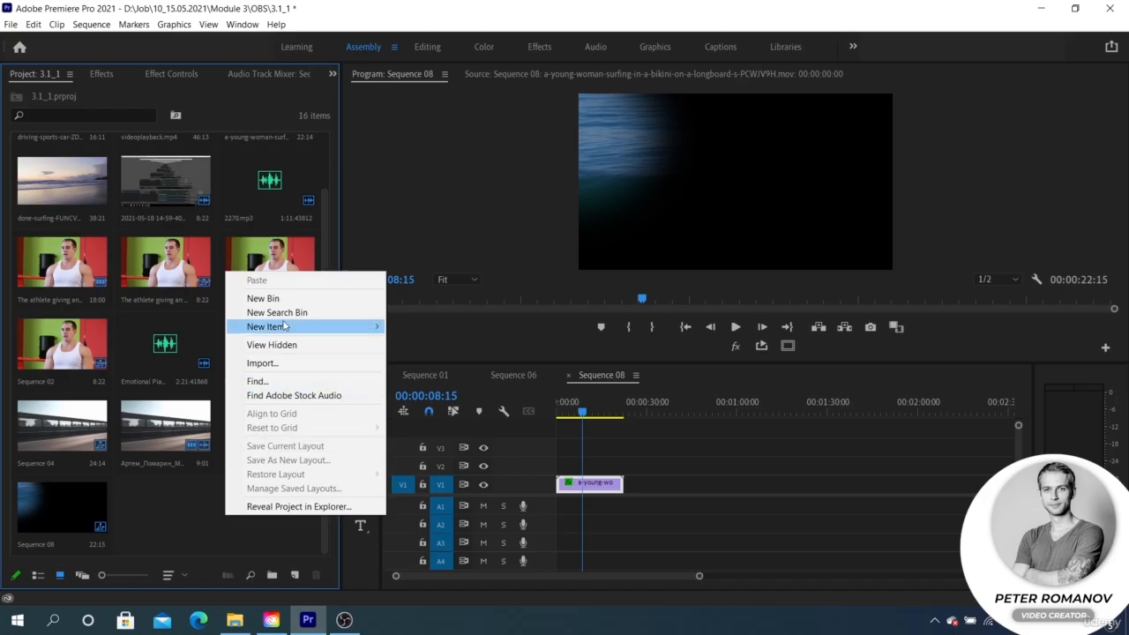
{"action": "mouse_move", "coordinate": [297, 327]}
{"action": "left_click", "coordinate": [454, 382]}
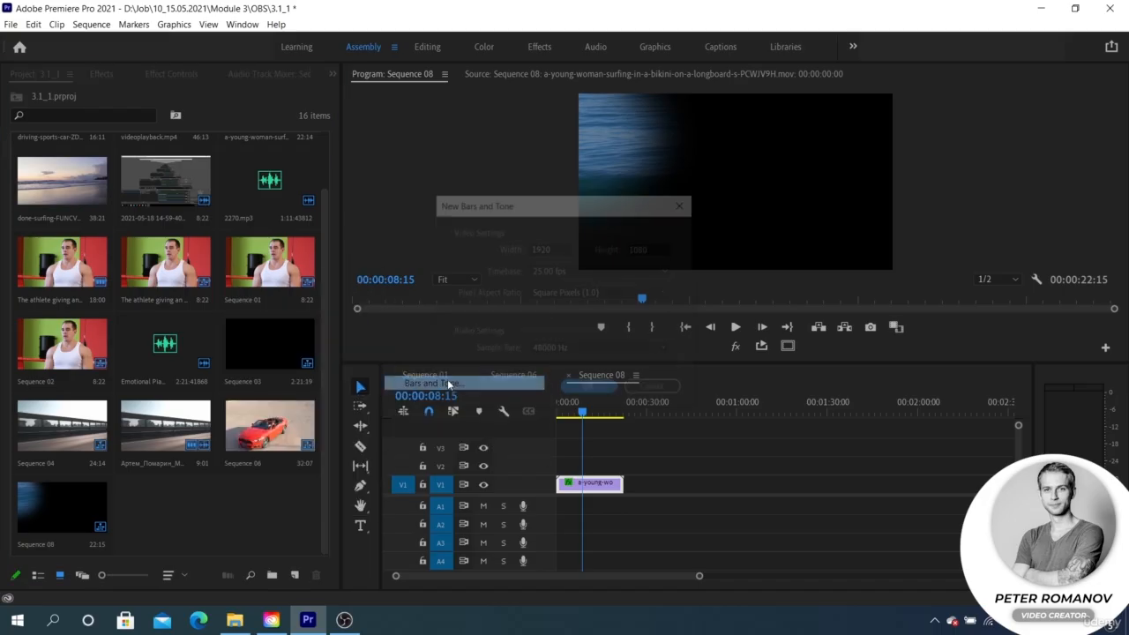
{"action": "left_click", "coordinate": [572, 394]}
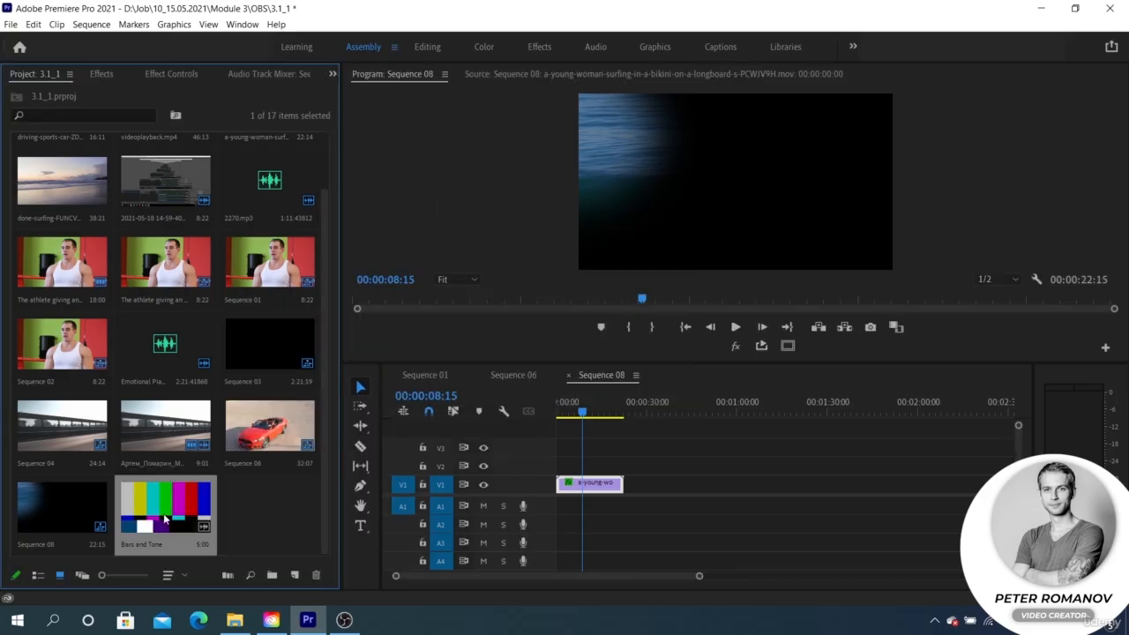
Step: Place the Bars and Tone video on V2 without its audio, starting at 00:00:08:15 above the surfer clip
{"action": "left_click_drag", "start_coordinate": [186, 511], "coordinate": [631, 468]}
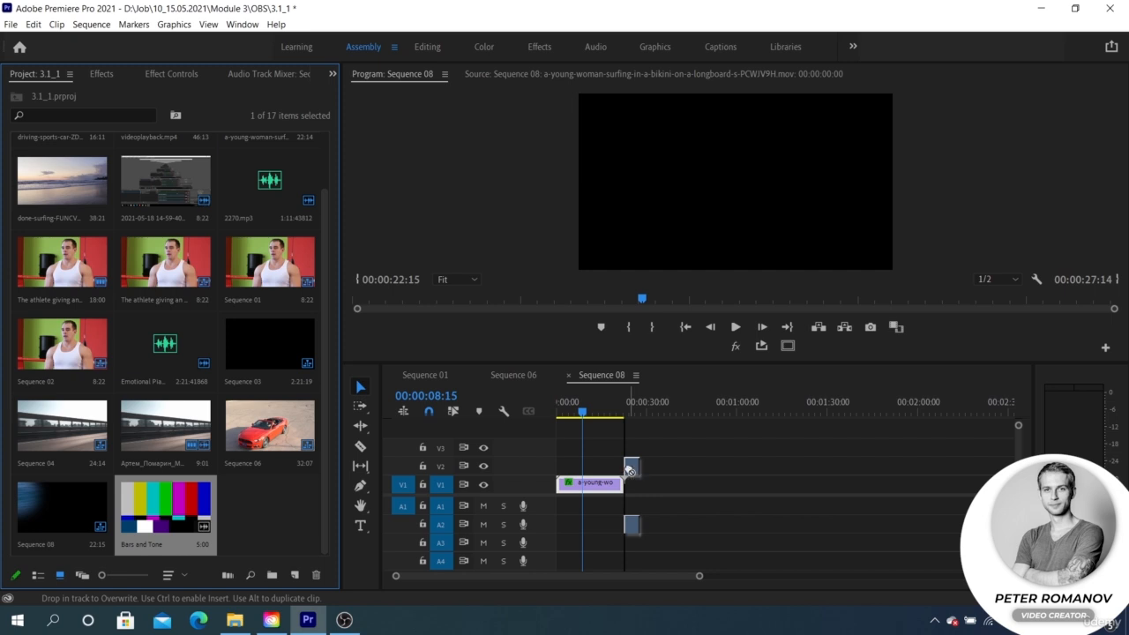
{"action": "left_click", "coordinate": [632, 526]}
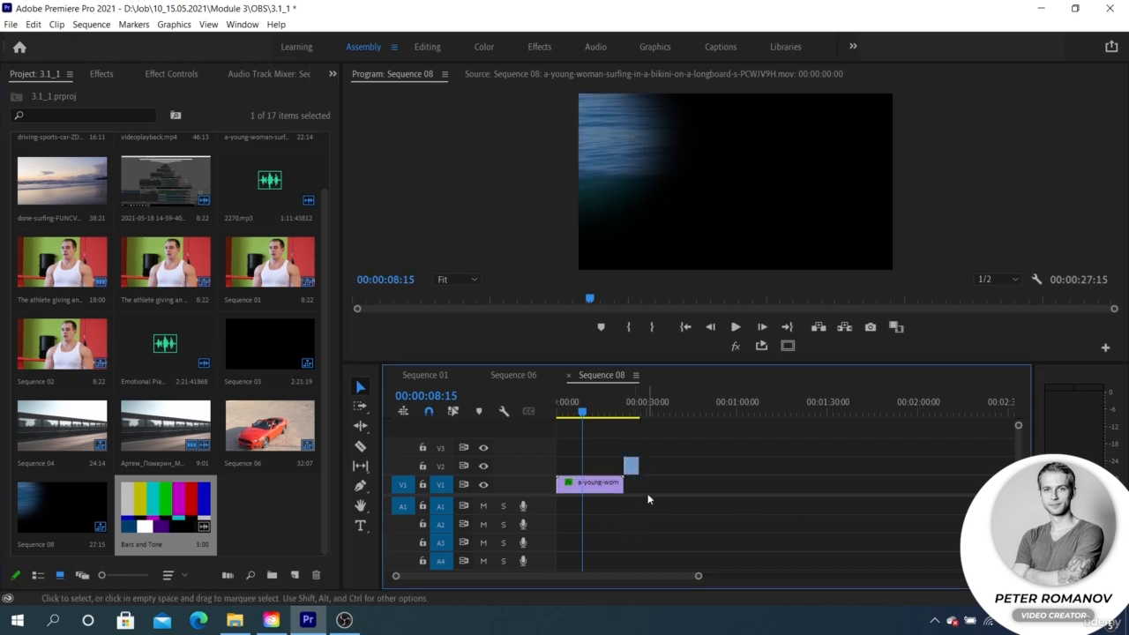
{"action": "left_click_drag", "start_coordinate": [631, 466], "coordinate": [589, 465]}
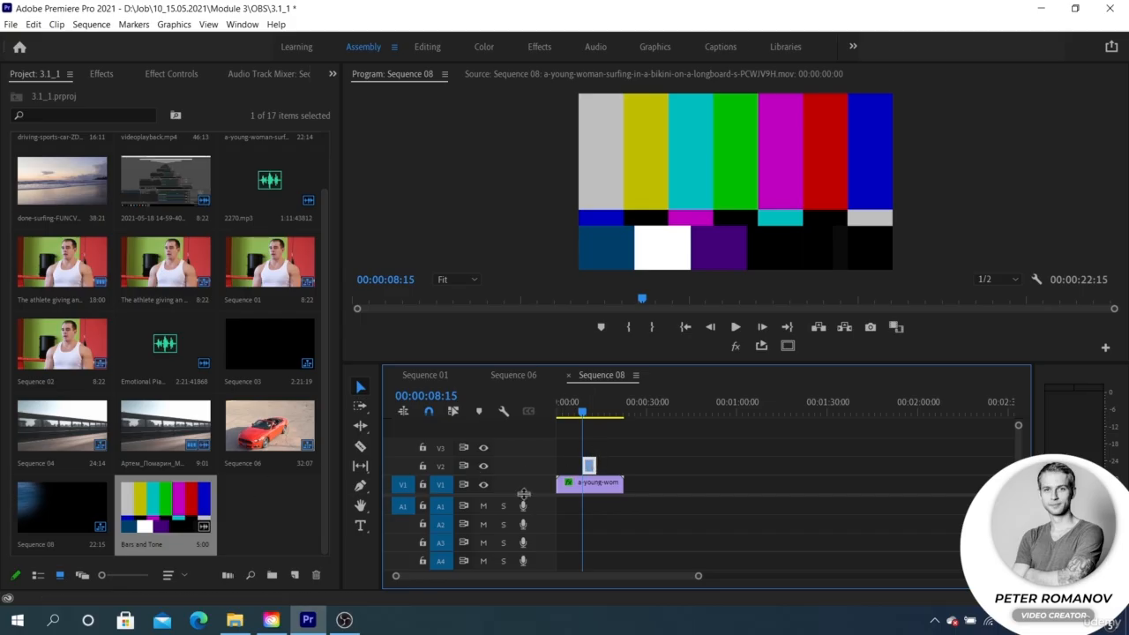
Step: Move the surfer clip to V3 above the Bars and Tone clip and view the masked composite at 00:00:11:12
{"action": "left_click", "coordinate": [595, 488]}
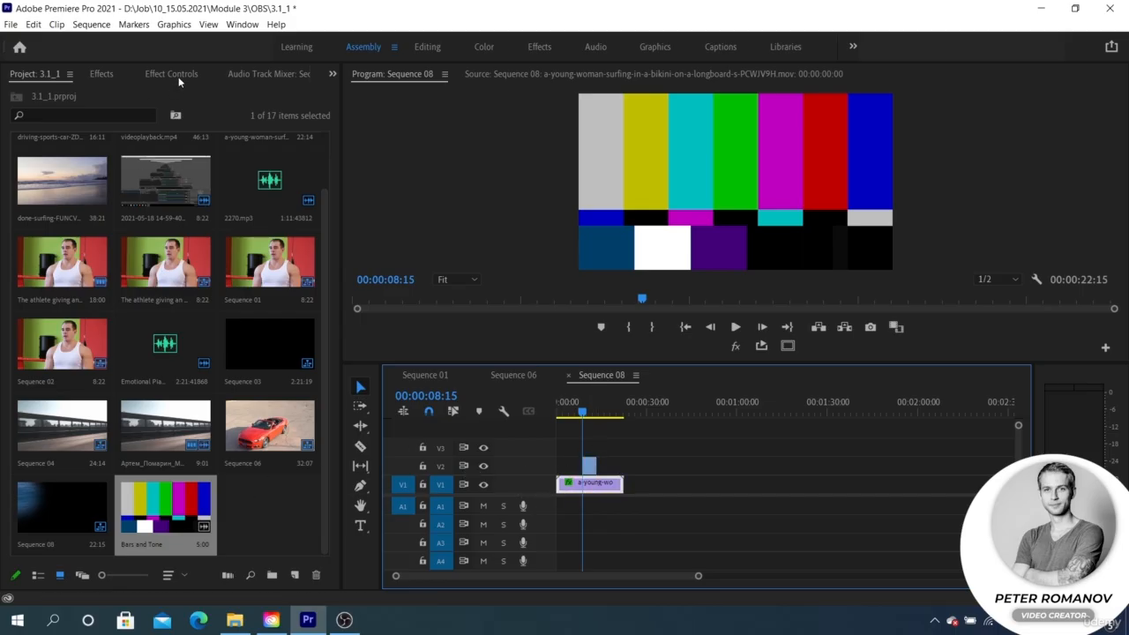
{"action": "left_click", "coordinate": [175, 76]}
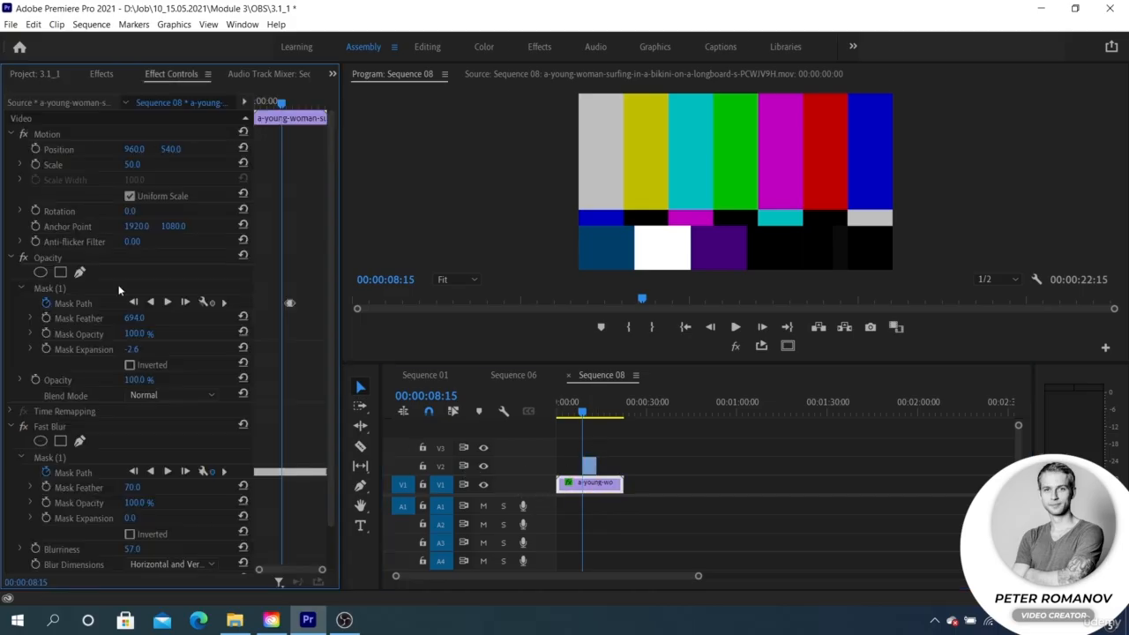
{"action": "left_click", "coordinate": [78, 474]}
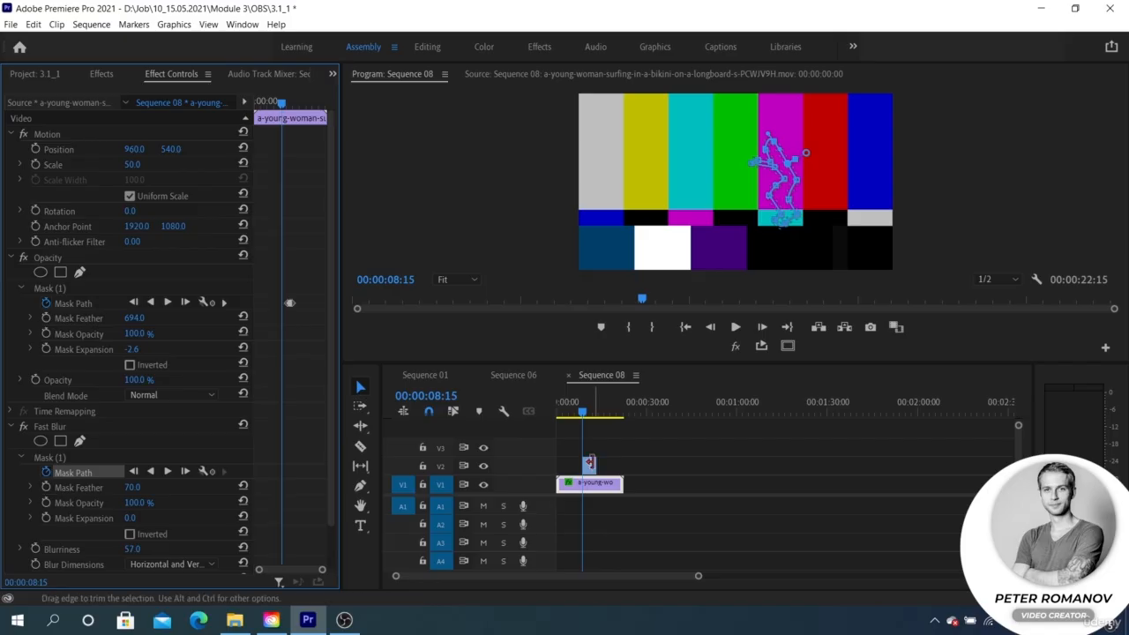
{"action": "left_click", "coordinate": [590, 466]}
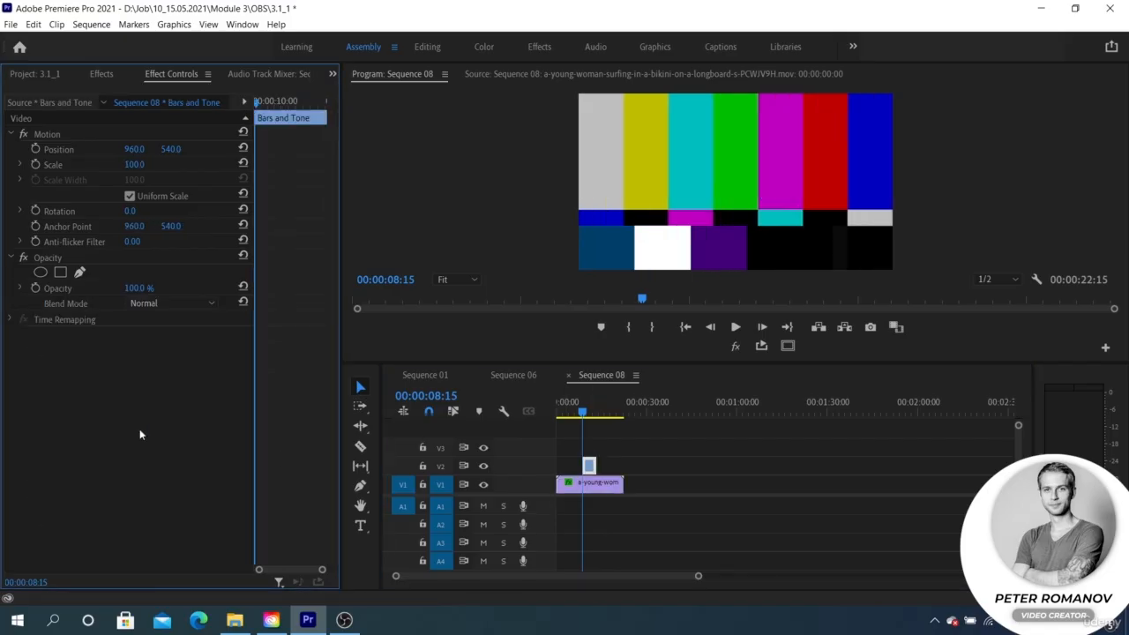
{"action": "left_click_drag", "start_coordinate": [604, 484], "coordinate": [590, 413]}
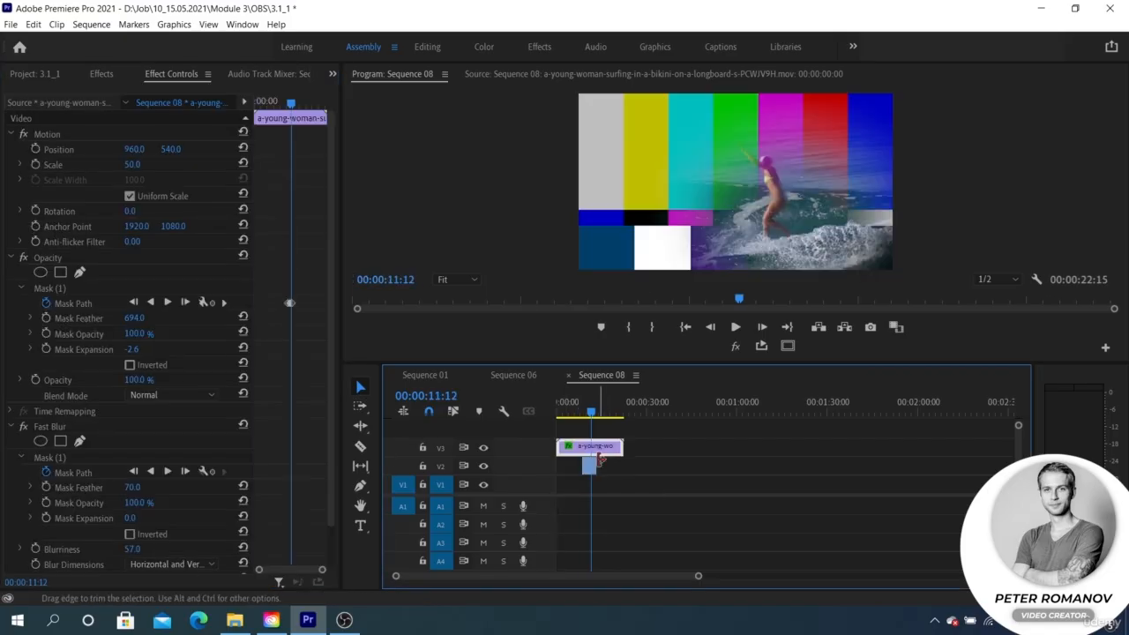
{"action": "left_click", "coordinate": [590, 466]}
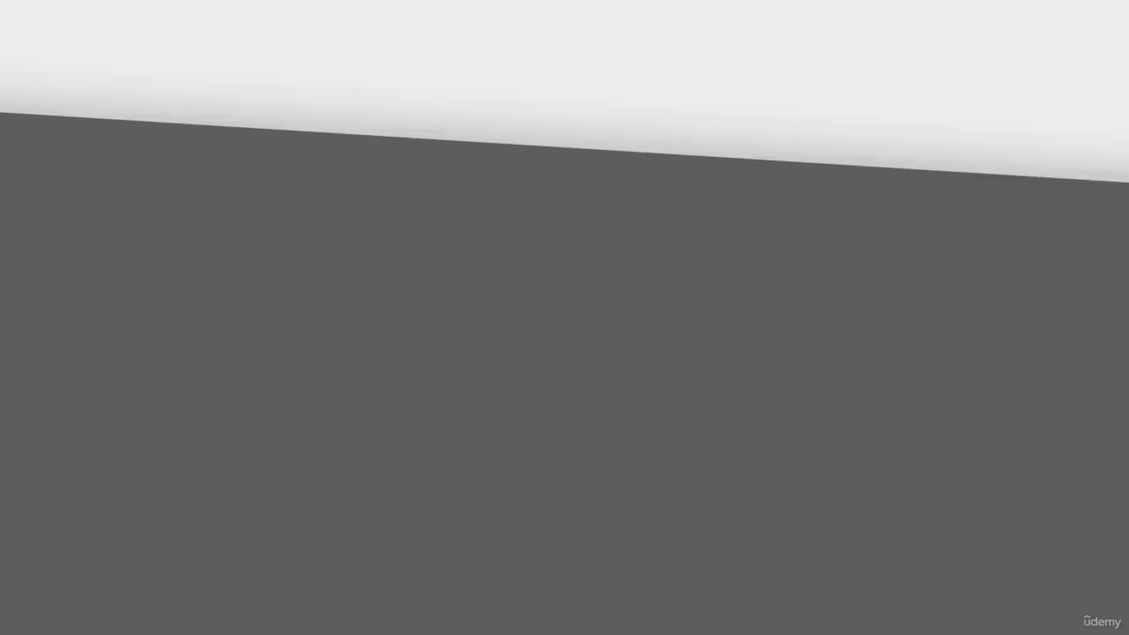